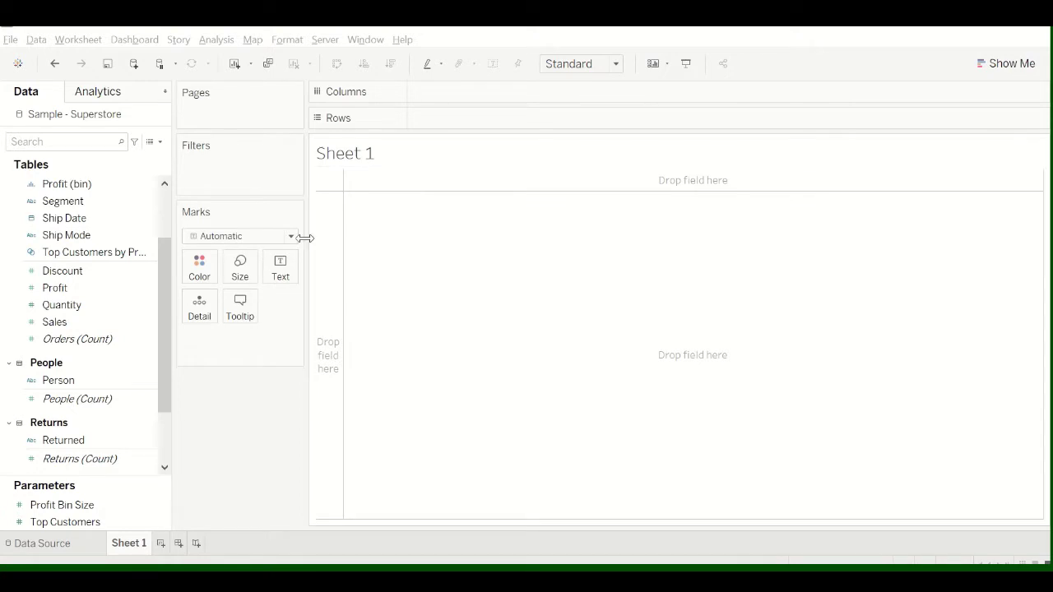
Reconnect the saved Sample - Superstore data source from the start page as Sample - Superstore (2).
click(150, 292)
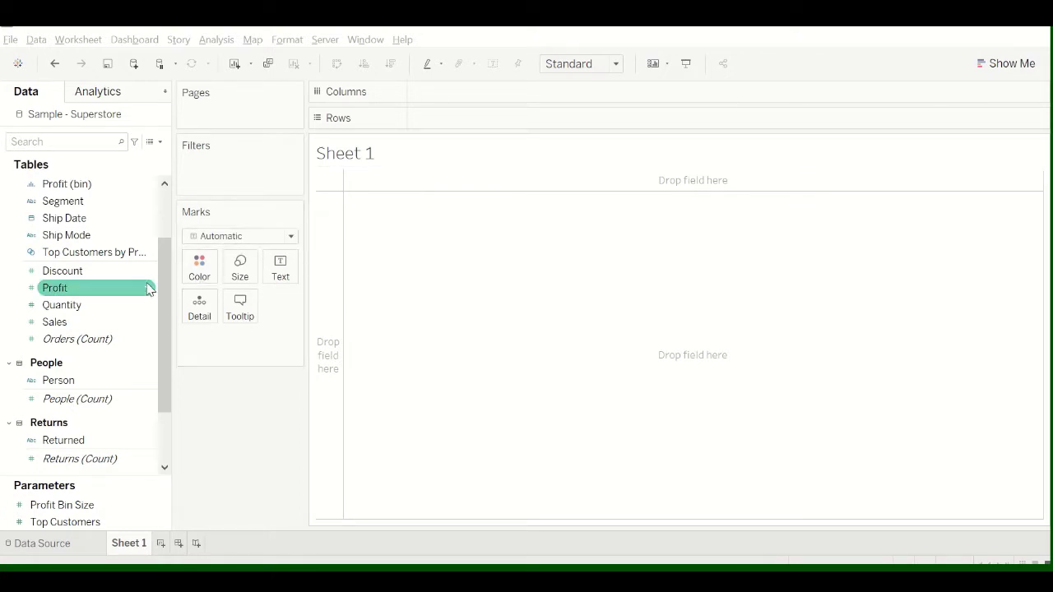
drag(165, 274, 166, 224)
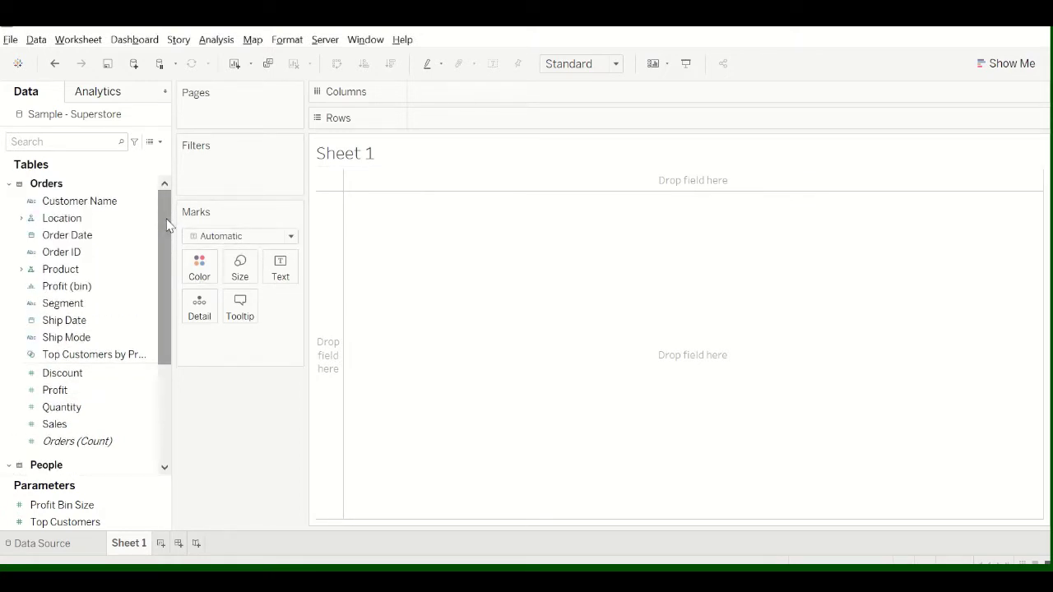
click(17, 64)
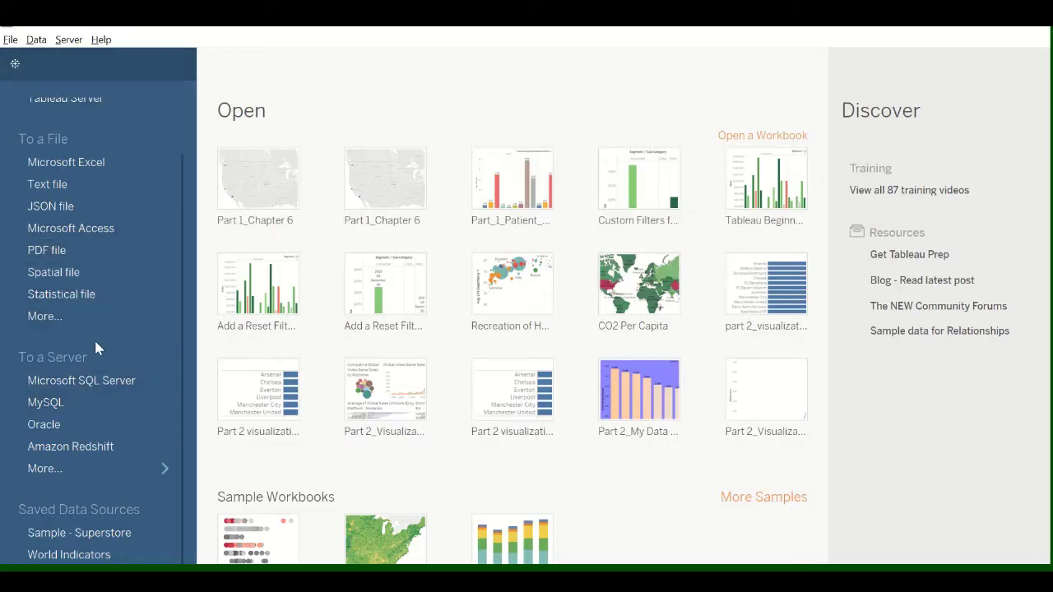
scroll(94, 337, up, 2)
scroll(93, 337, down, 2)
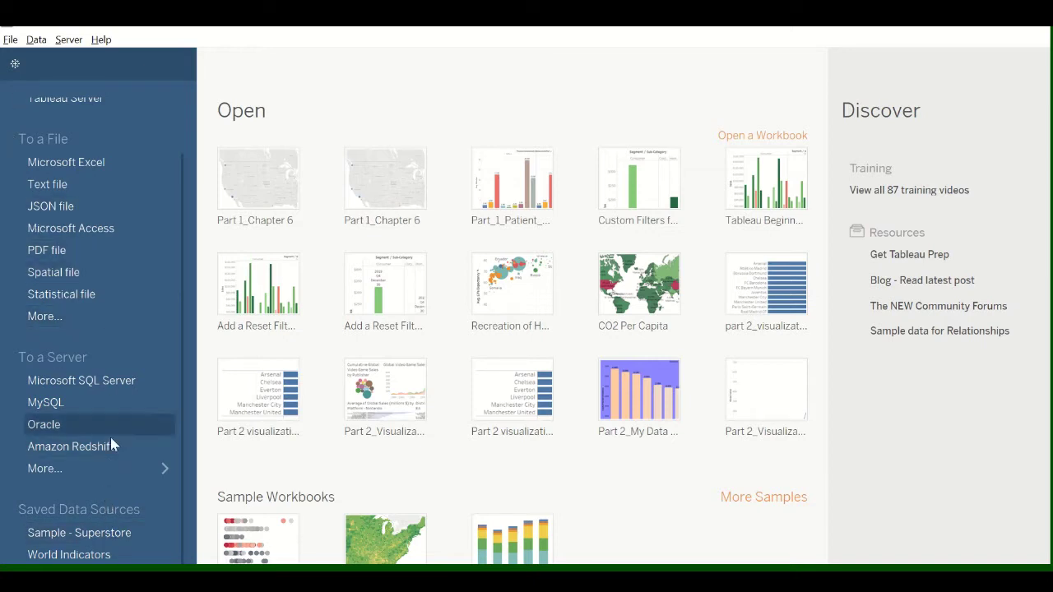
click(111, 534)
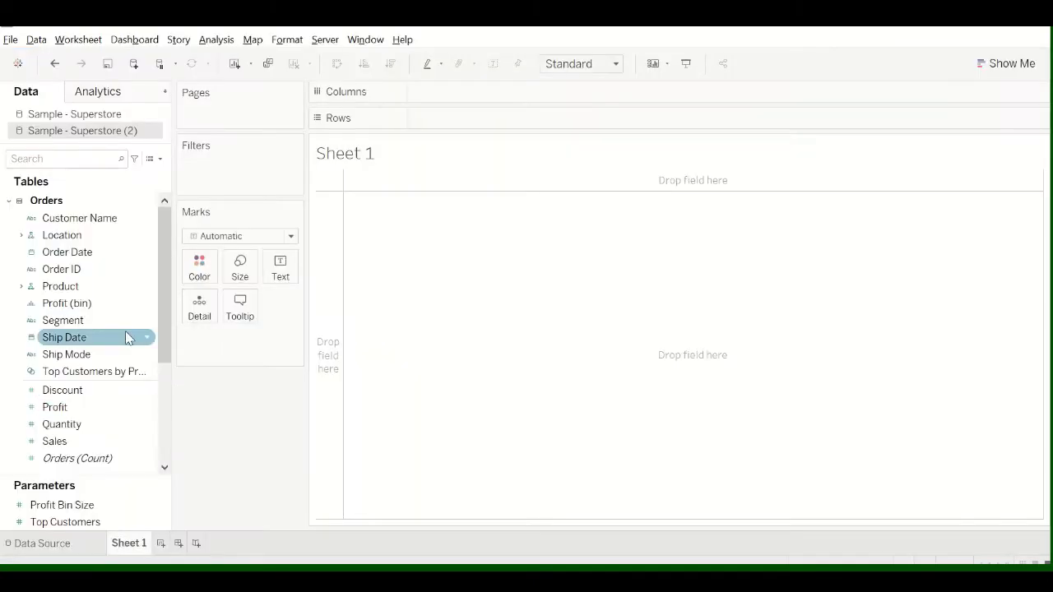
Expand Location and select both the City field and the Sales measure.
click(119, 441)
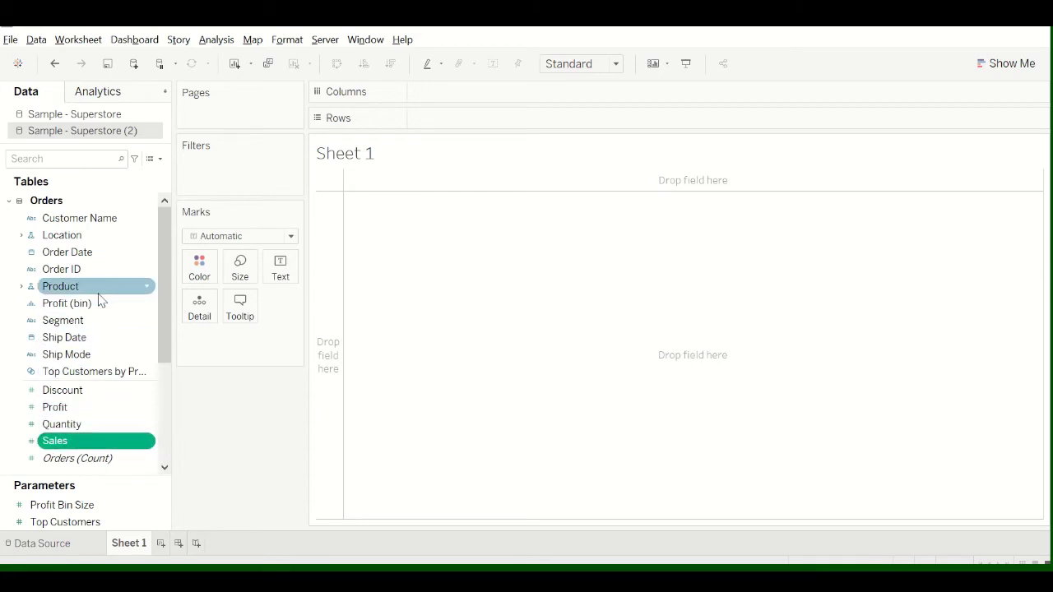
click(21, 236)
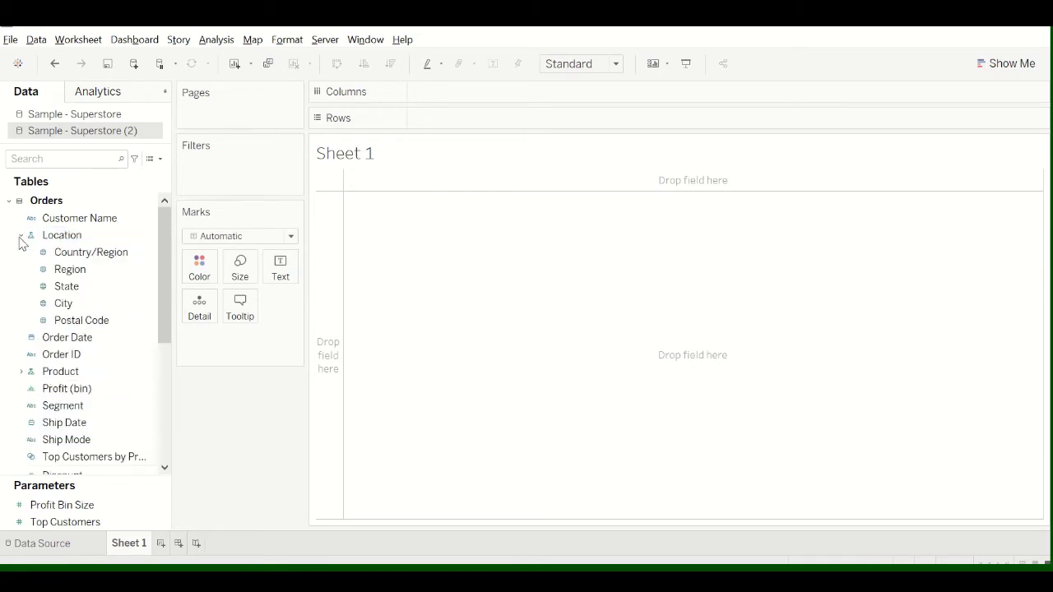
shift+click(71, 304)
click(81, 302)
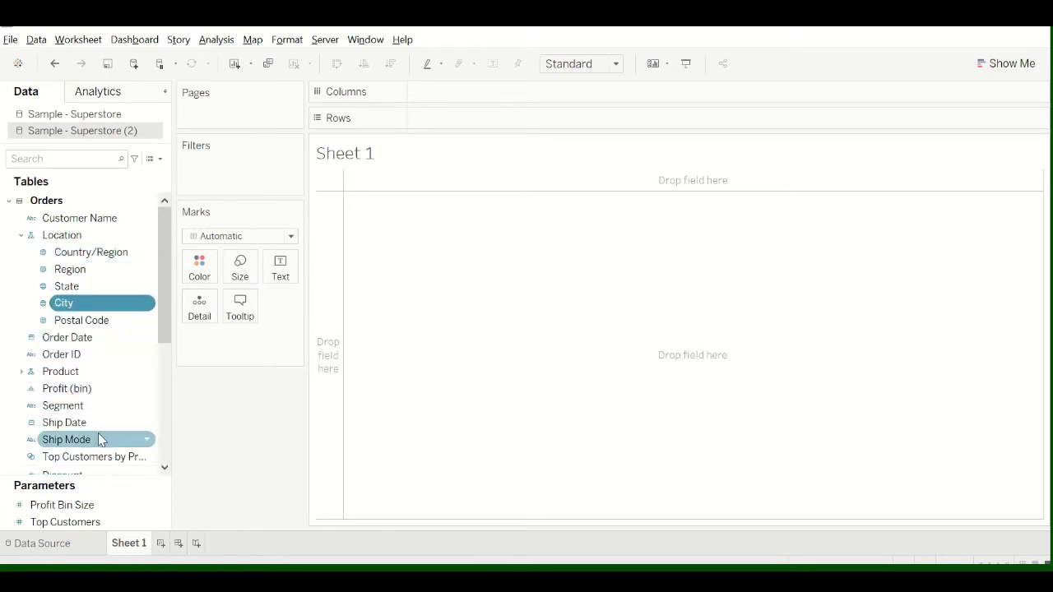
scroll(98, 433, down, 3)
scroll(86, 454, down, 3)
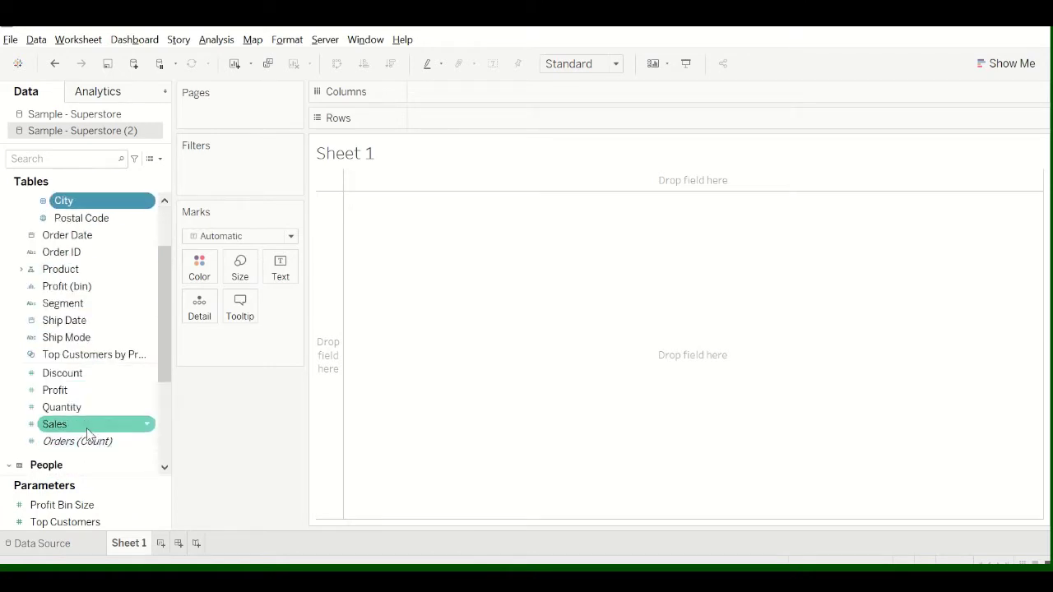
click(88, 428)
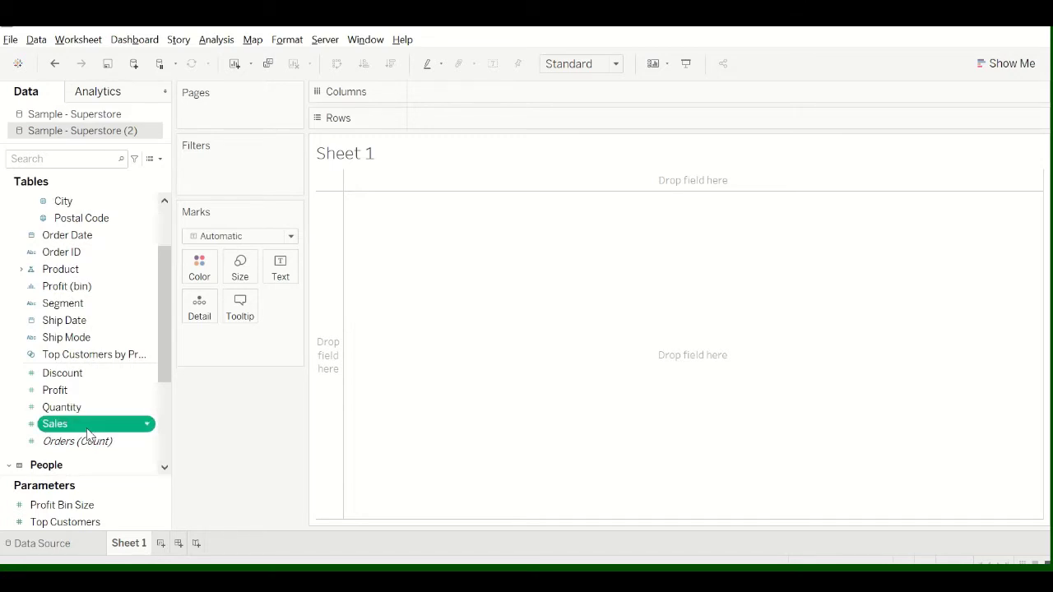
scroll(88, 432, up, 5)
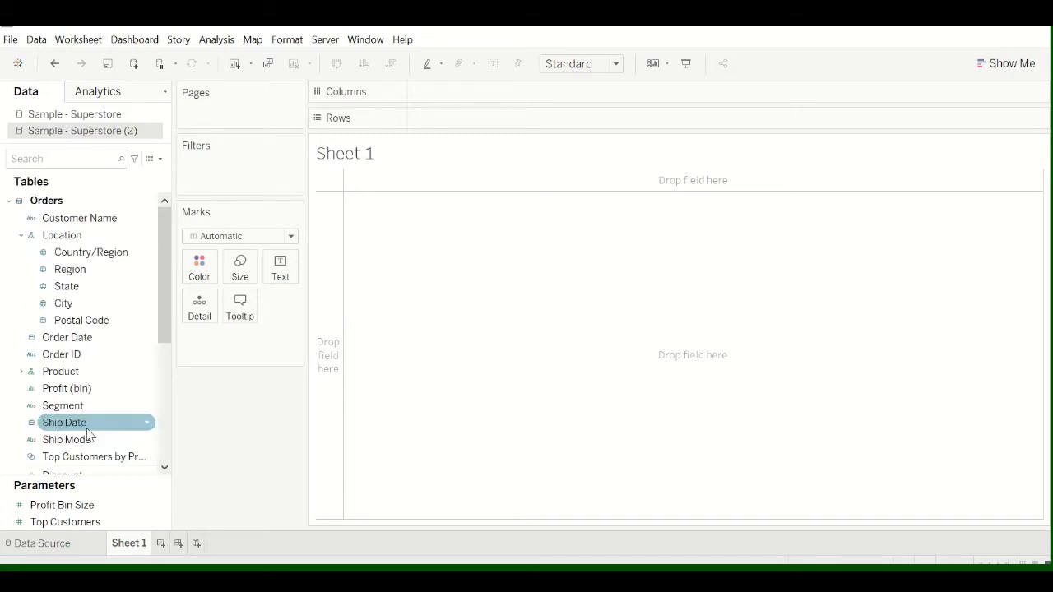
click(91, 306)
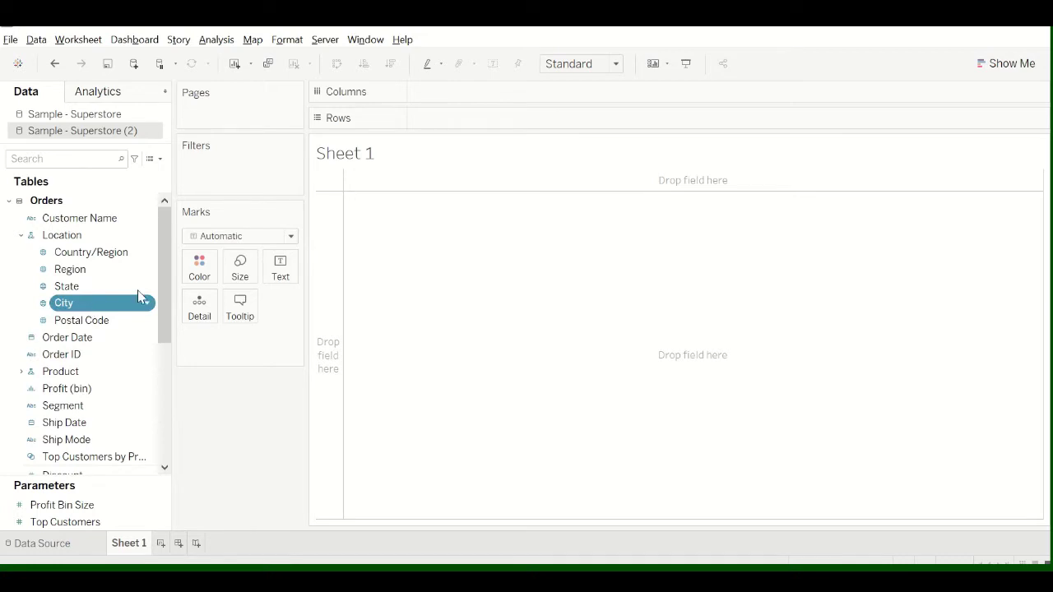
Build a symbol map of cities coloured by SUM(Sales) from Show Me.
click(1007, 63)
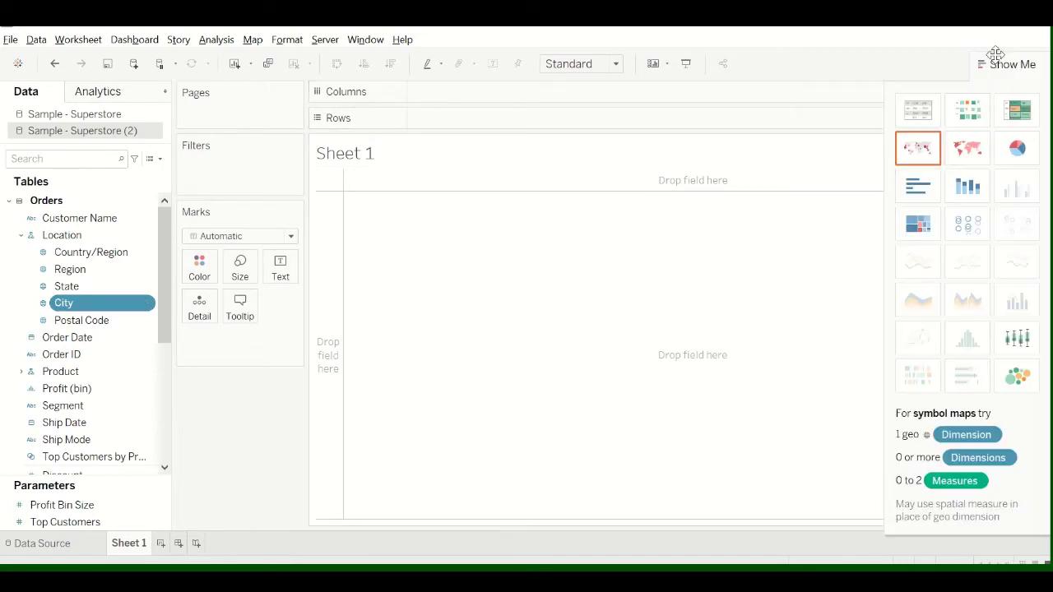
click(964, 148)
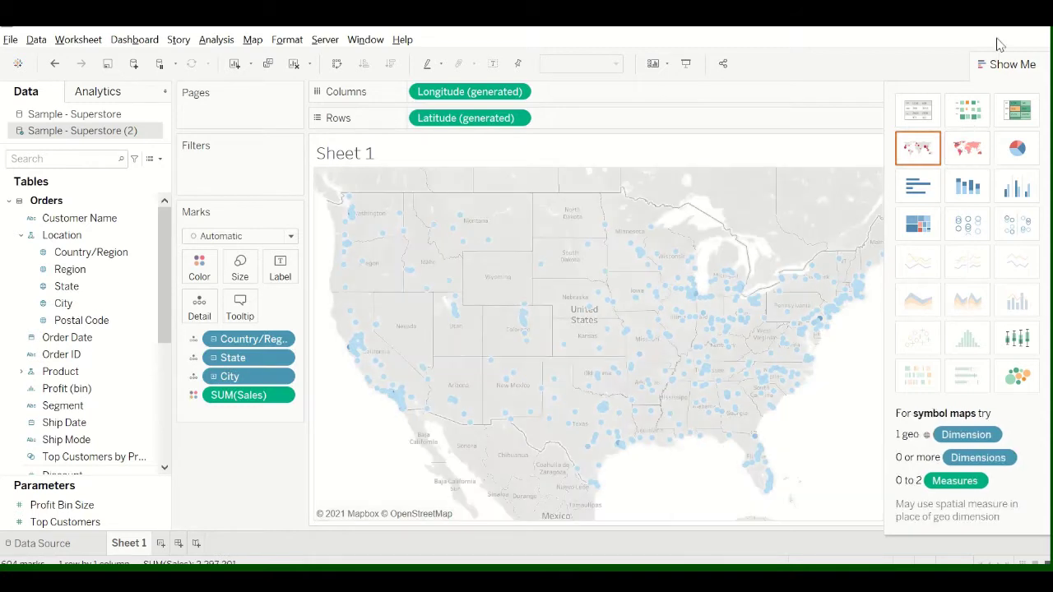
click(999, 64)
mouse_move(340, 222)
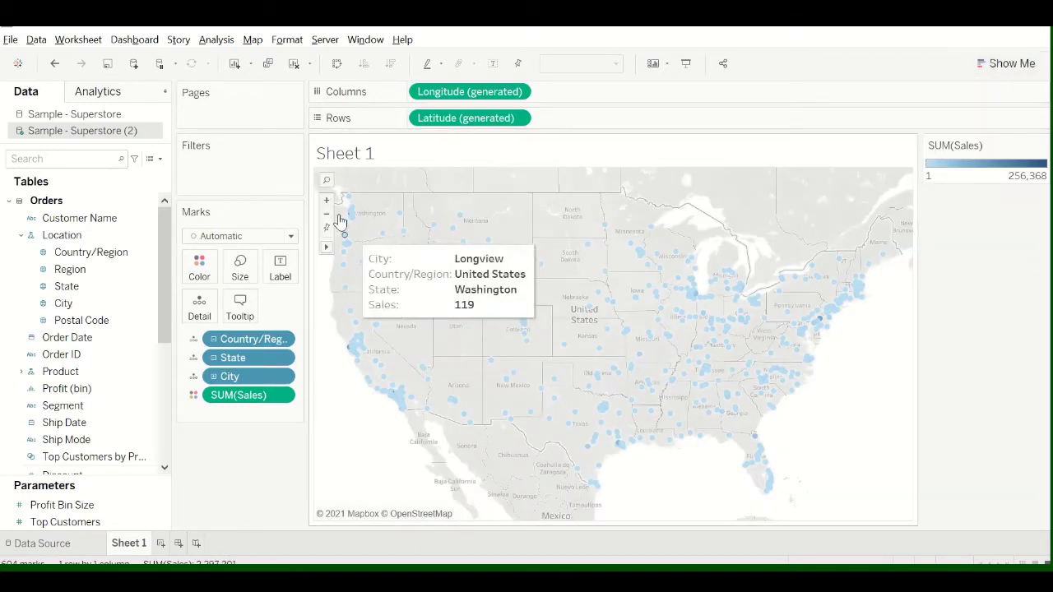
mouse_move(685, 296)
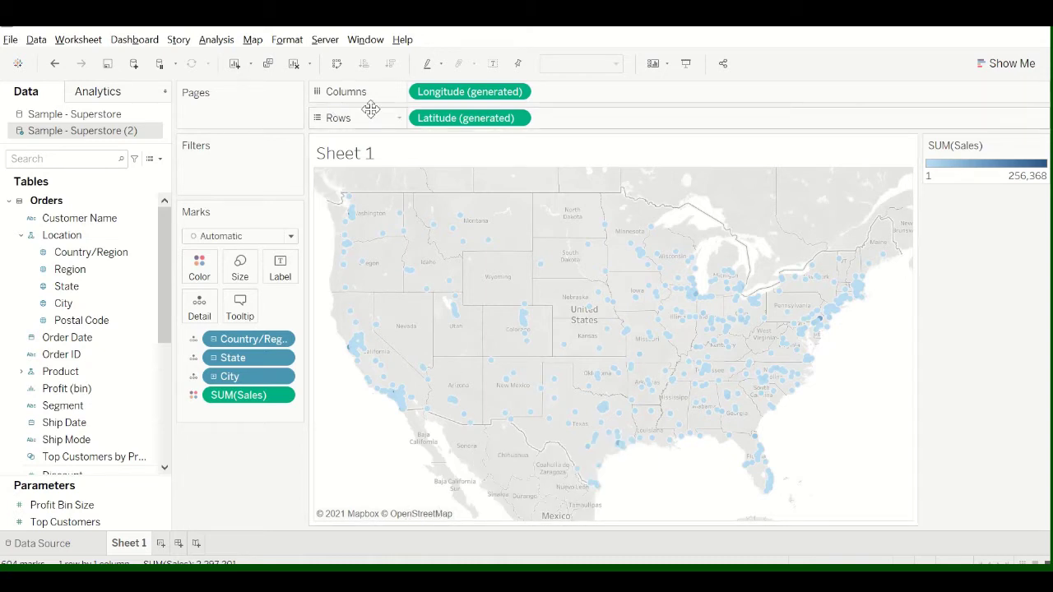
Switch the map background to the Normal style.
click(251, 40)
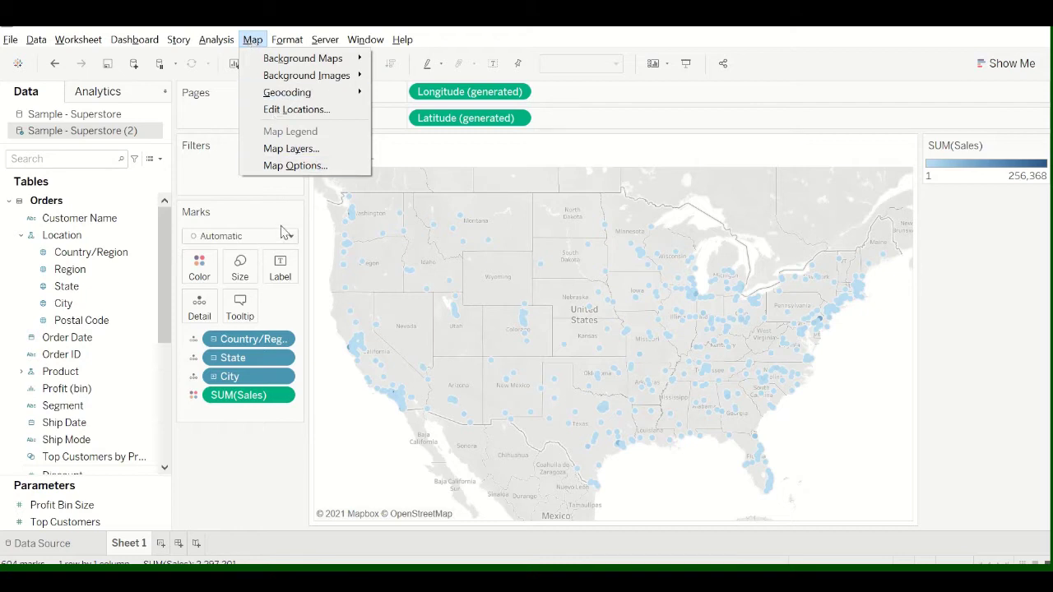
click(283, 439)
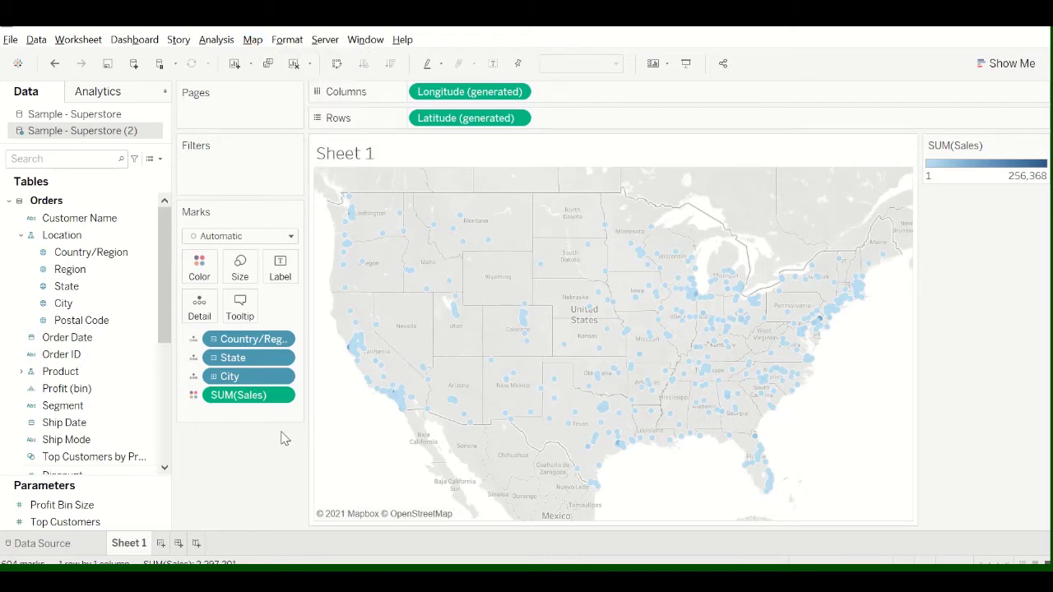
click(254, 41)
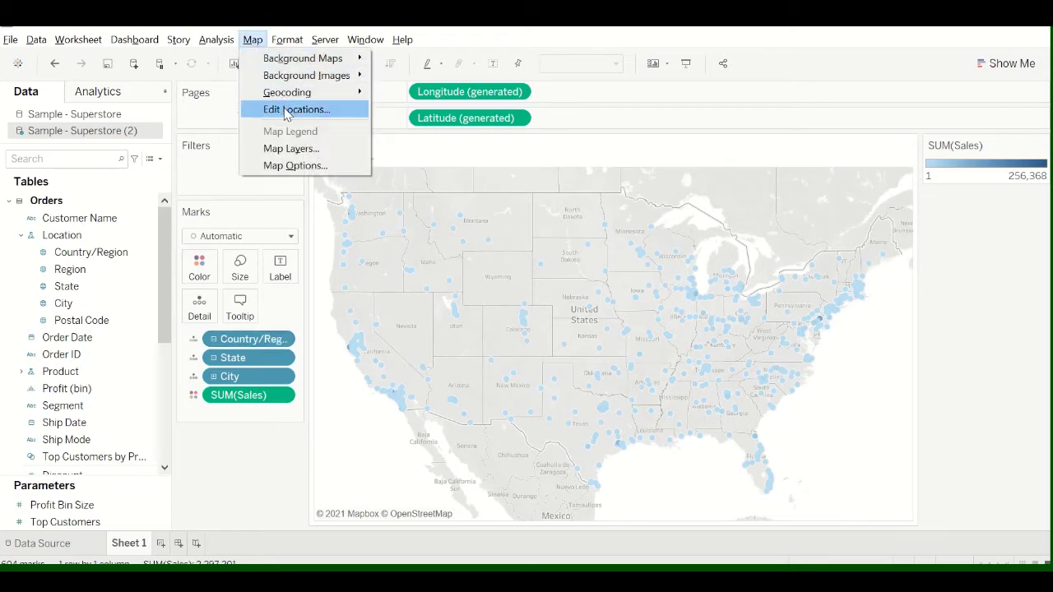
mouse_move(312, 75)
mouse_move(321, 57)
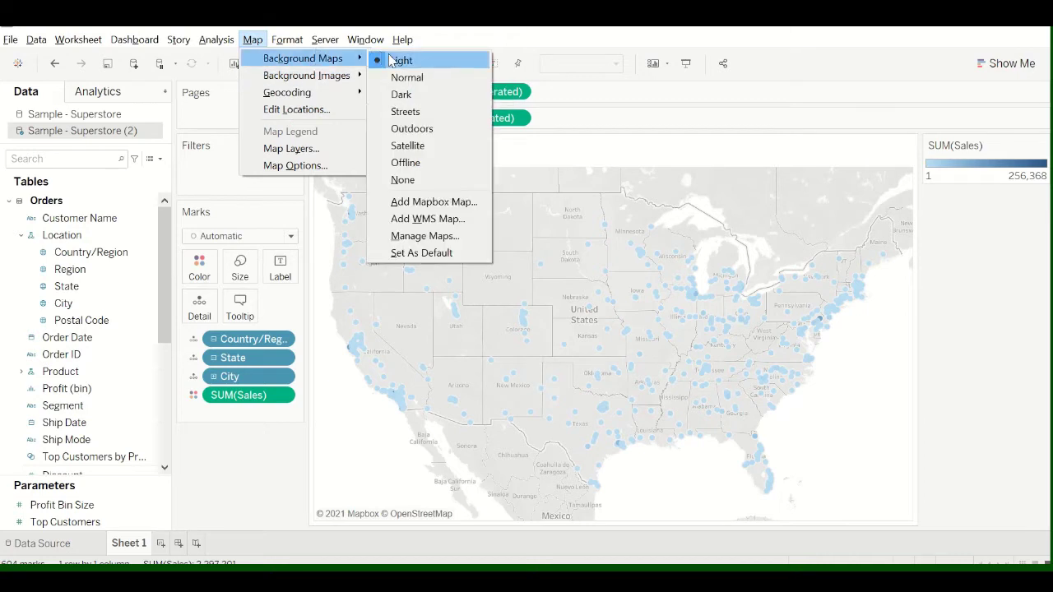
click(410, 78)
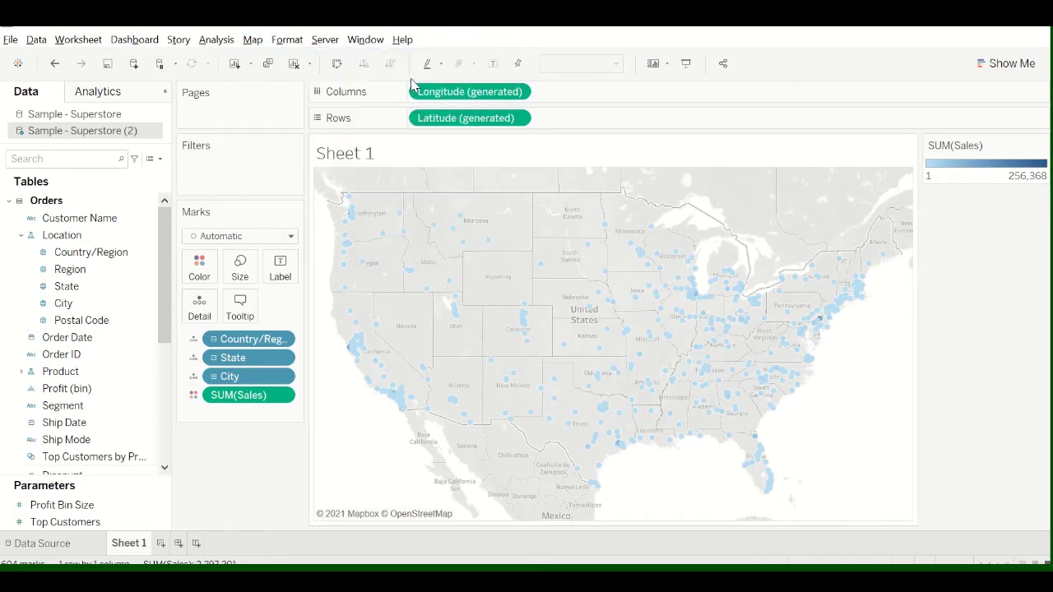
Try the Outdoors background style, then satellite imagery.
click(252, 40)
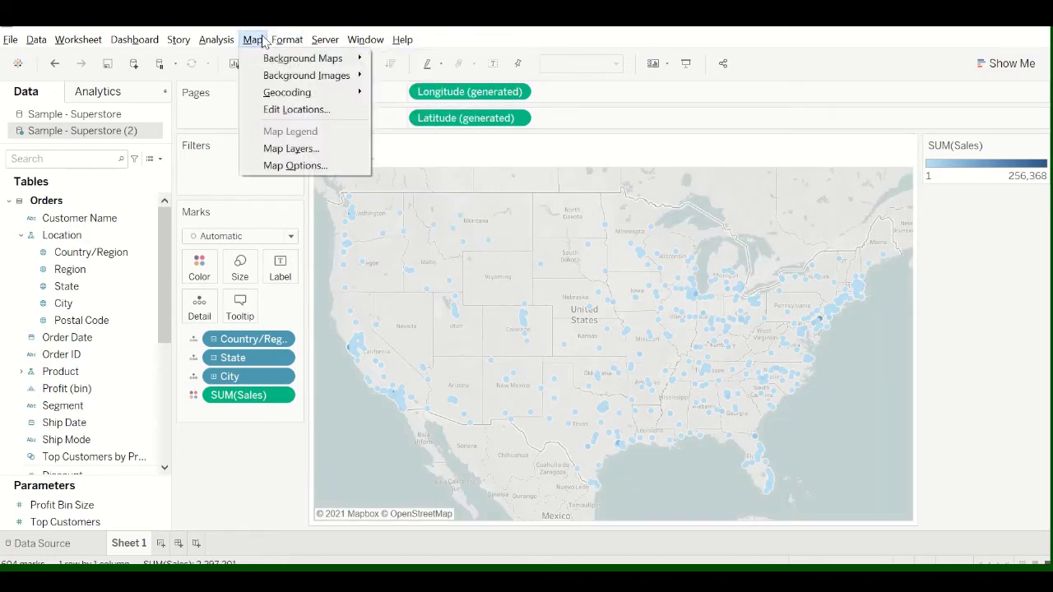
click(287, 40)
click(252, 39)
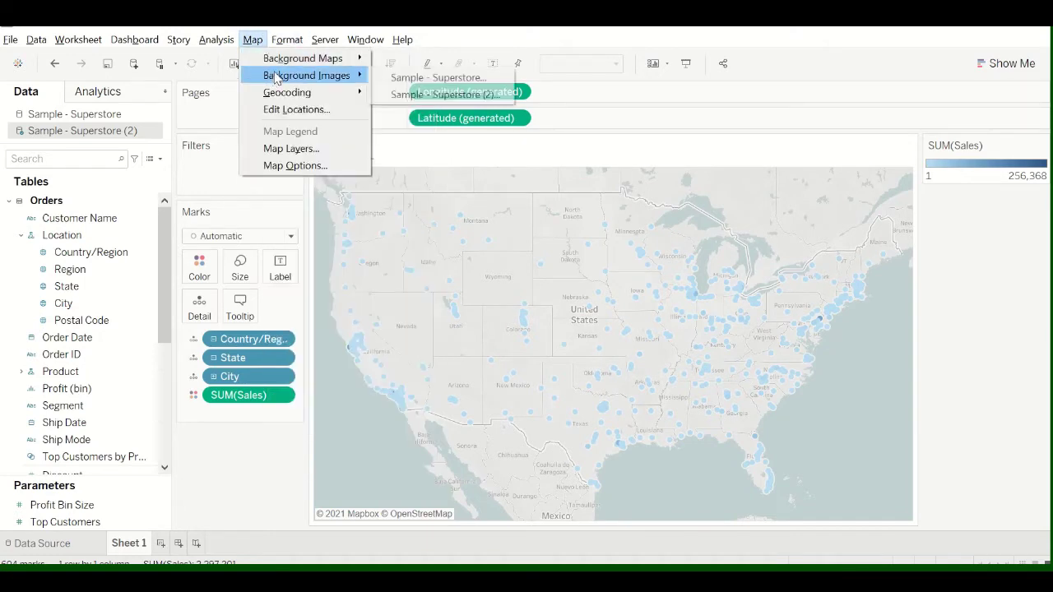
mouse_move(302, 58)
click(414, 129)
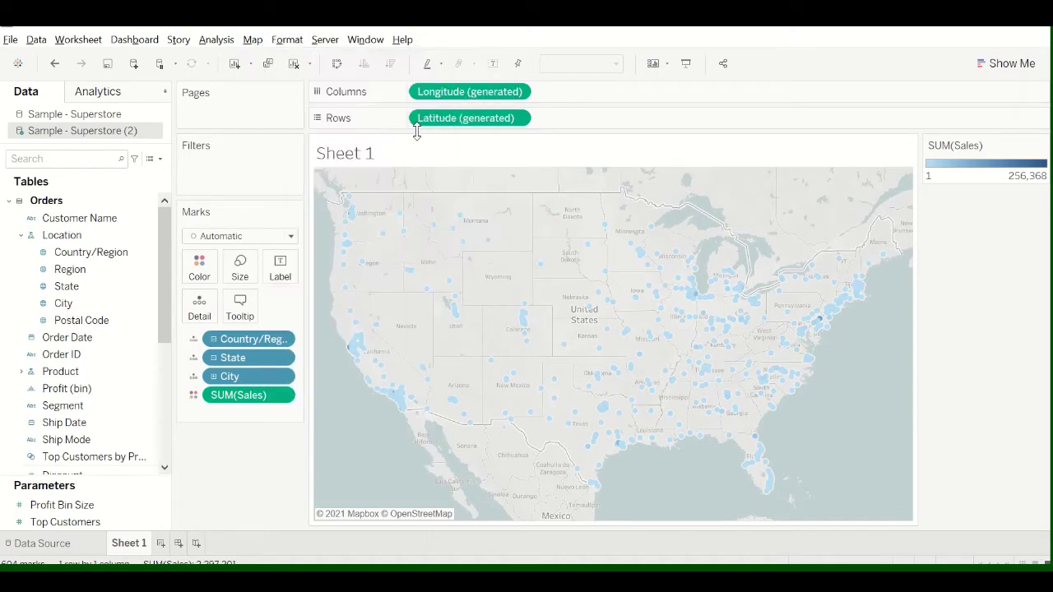
click(253, 40)
mouse_move(303, 58)
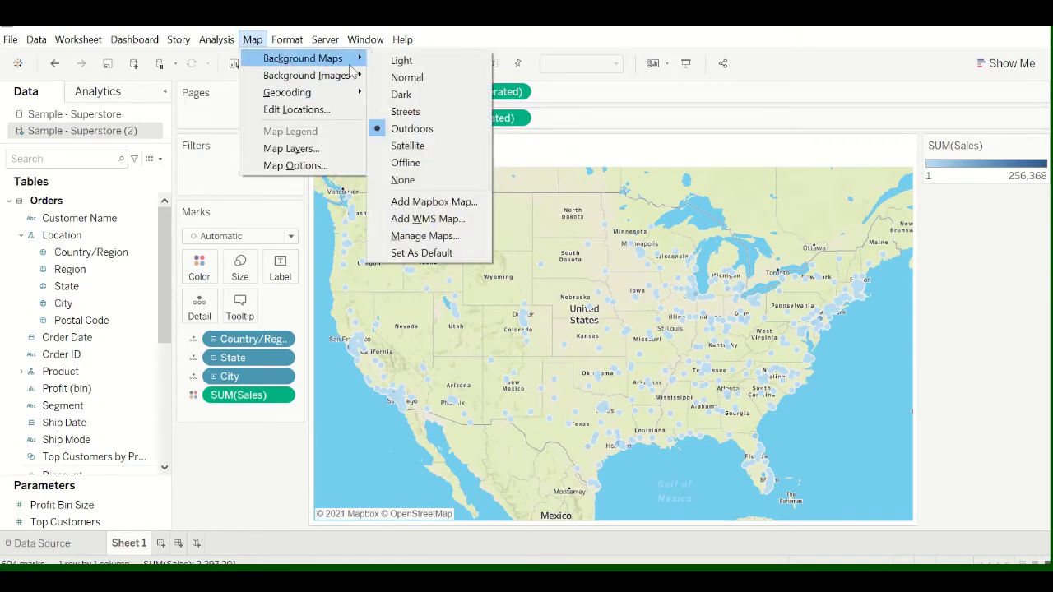
click(422, 145)
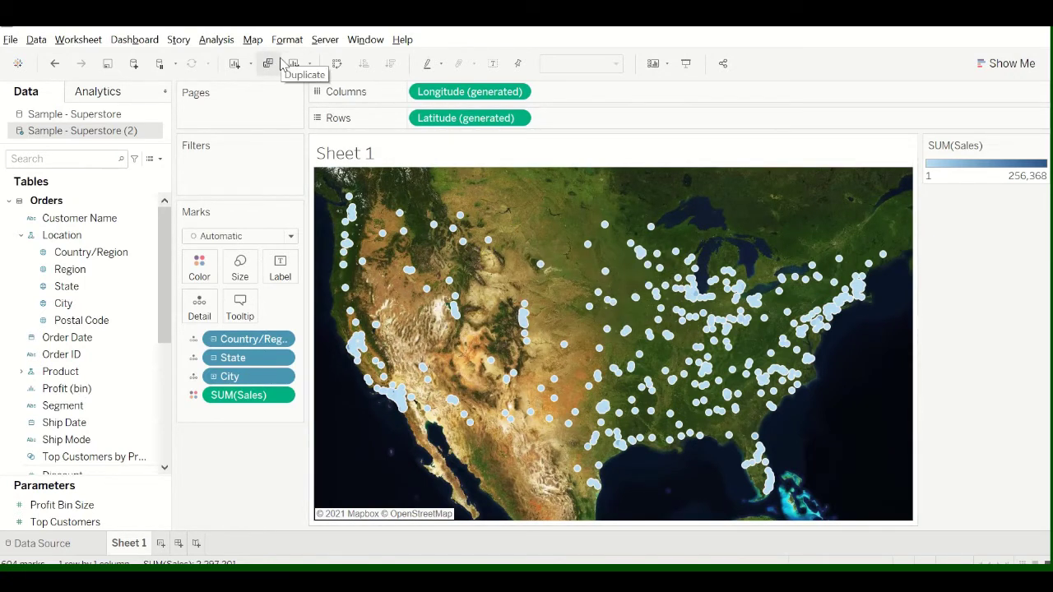
Change the background map to Streets.
click(252, 39)
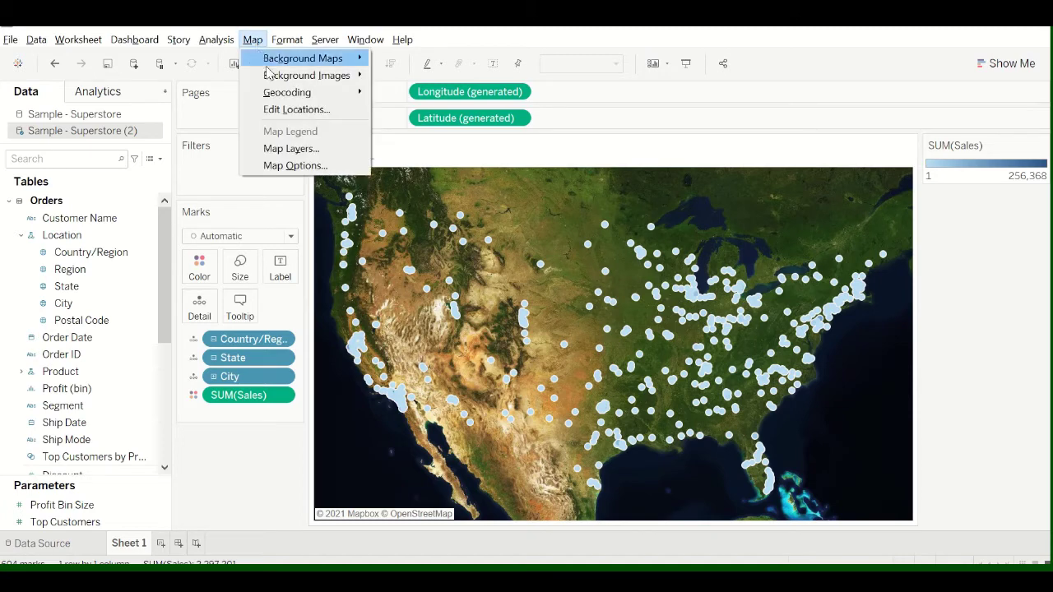
mouse_move(281, 76)
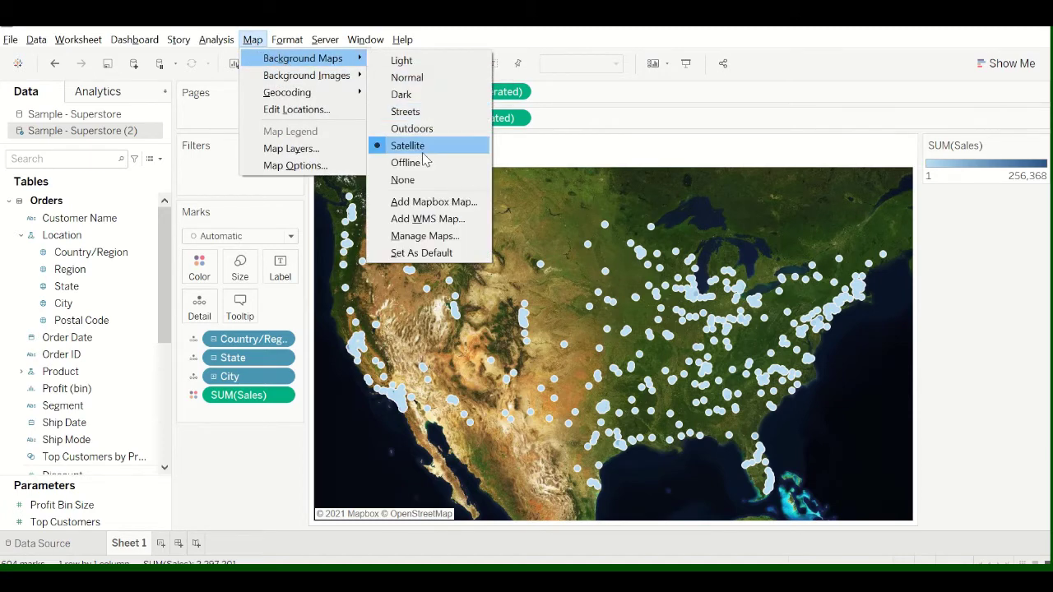
click(405, 111)
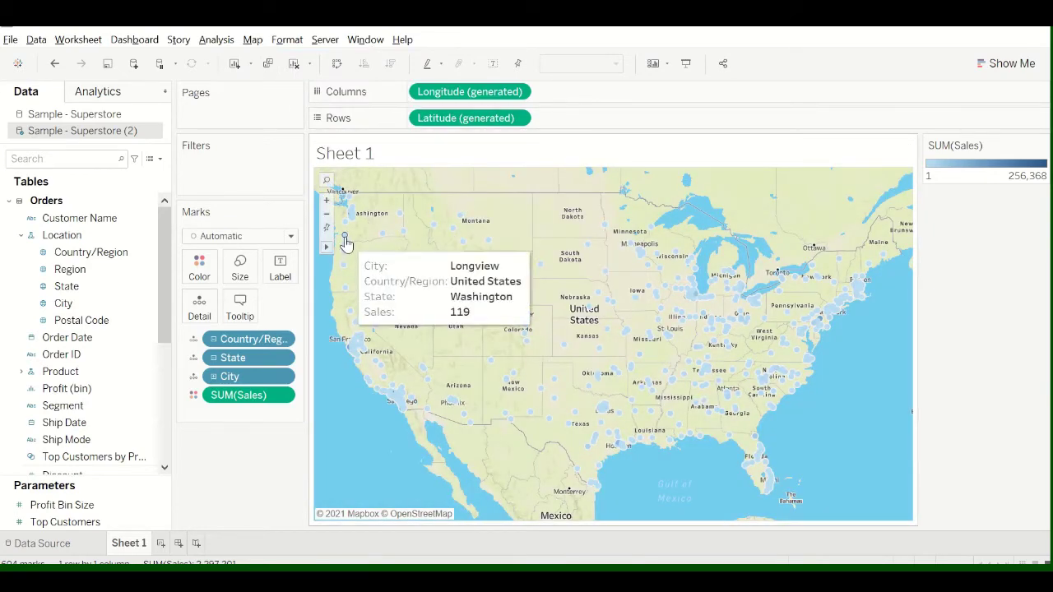
Zoom into Washington to inspect city marks, then reset to the full US view.
scroll(348, 237, up, 1)
scroll(348, 237, up, 5)
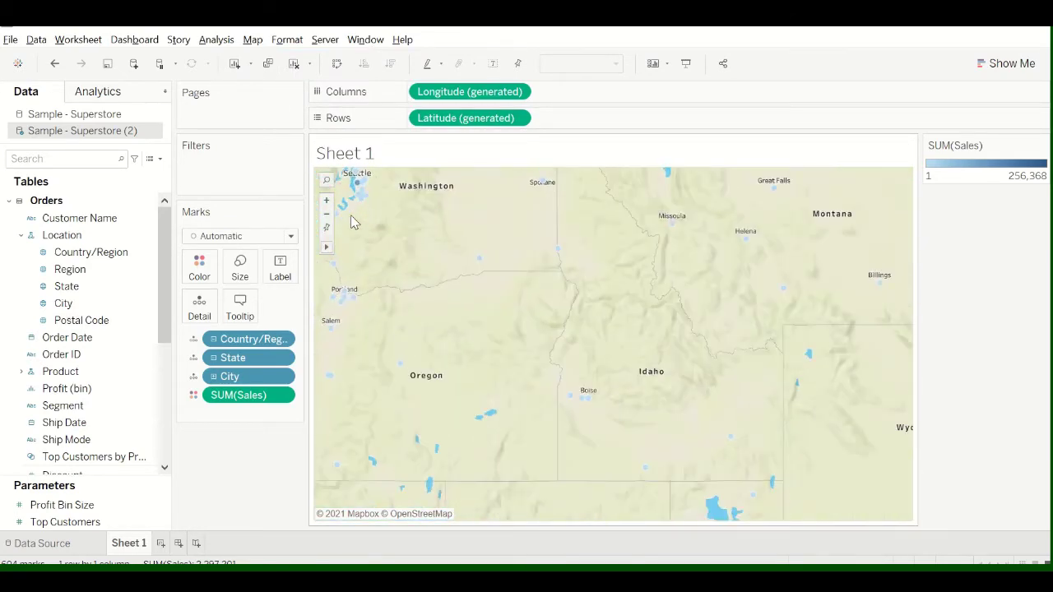
scroll(362, 197, up, 4)
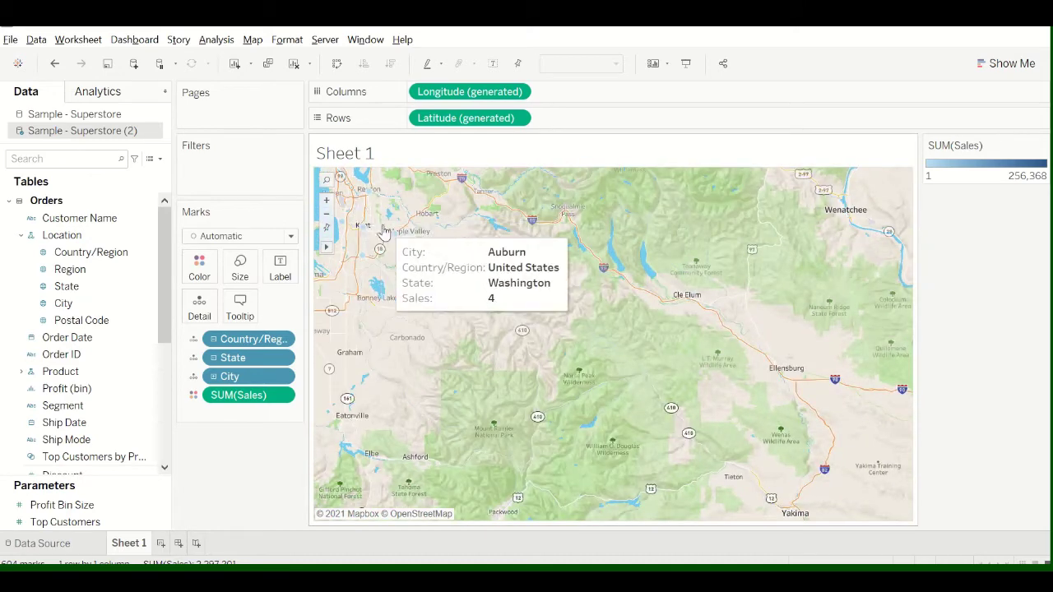
scroll(354, 245, up, 1)
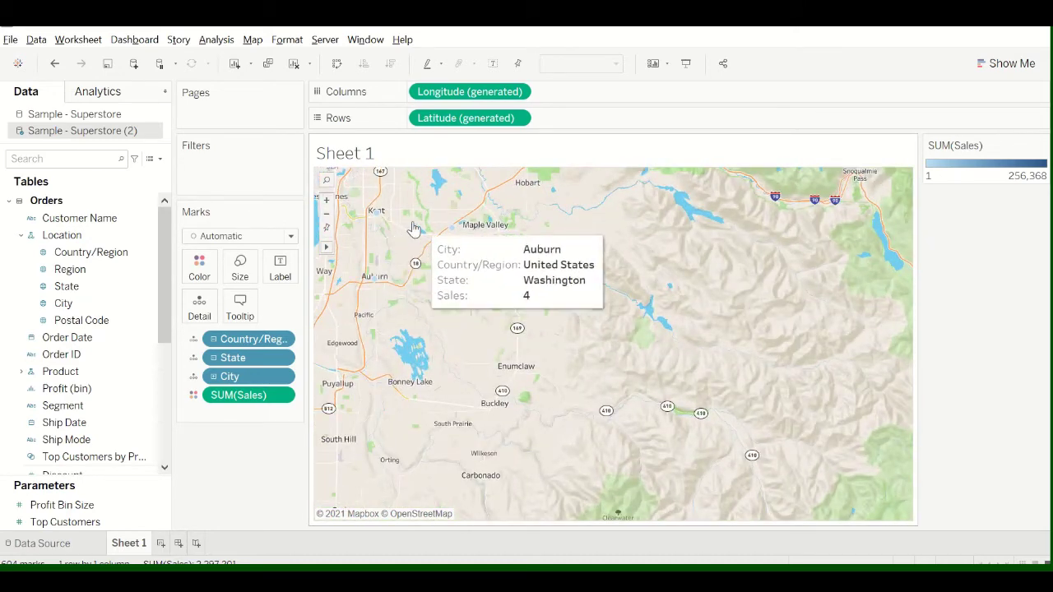
drag(406, 221, 326, 151)
click(401, 227)
click(326, 229)
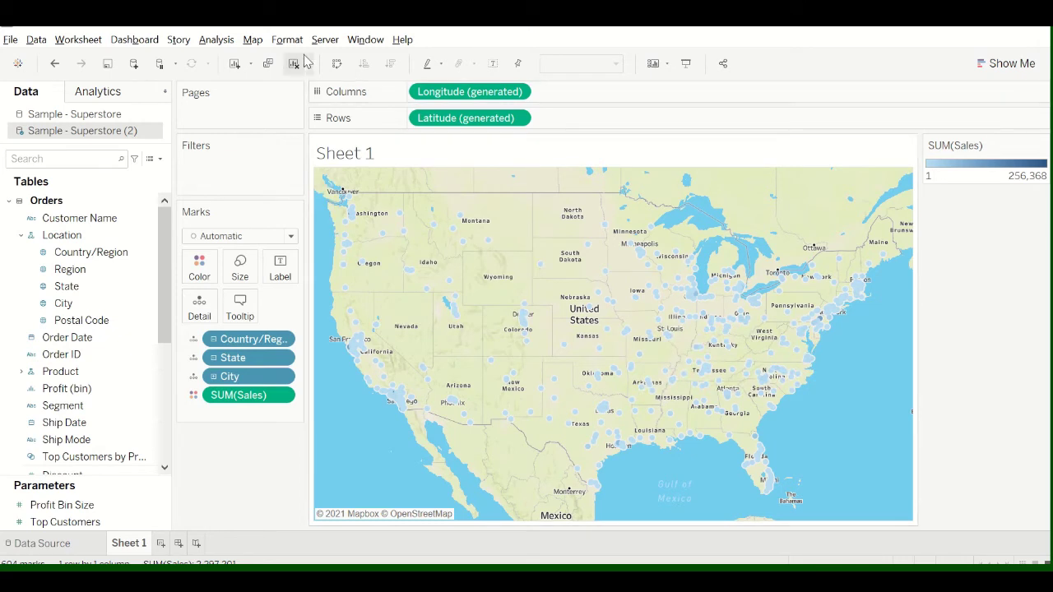
Open the empty Add Mapbox Map form and bring up the open browser windows.
click(254, 41)
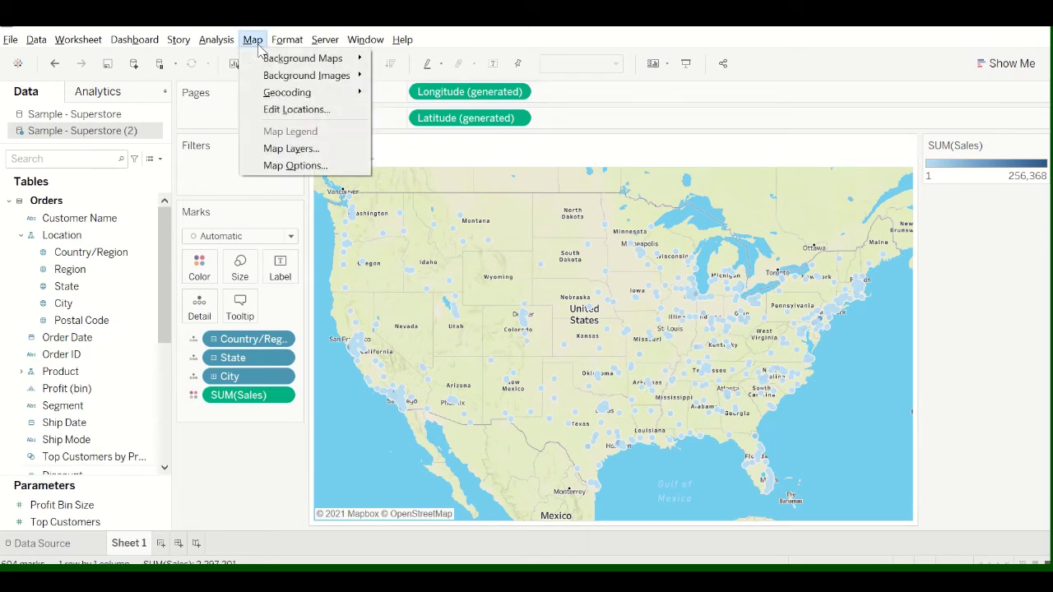
mouse_move(274, 59)
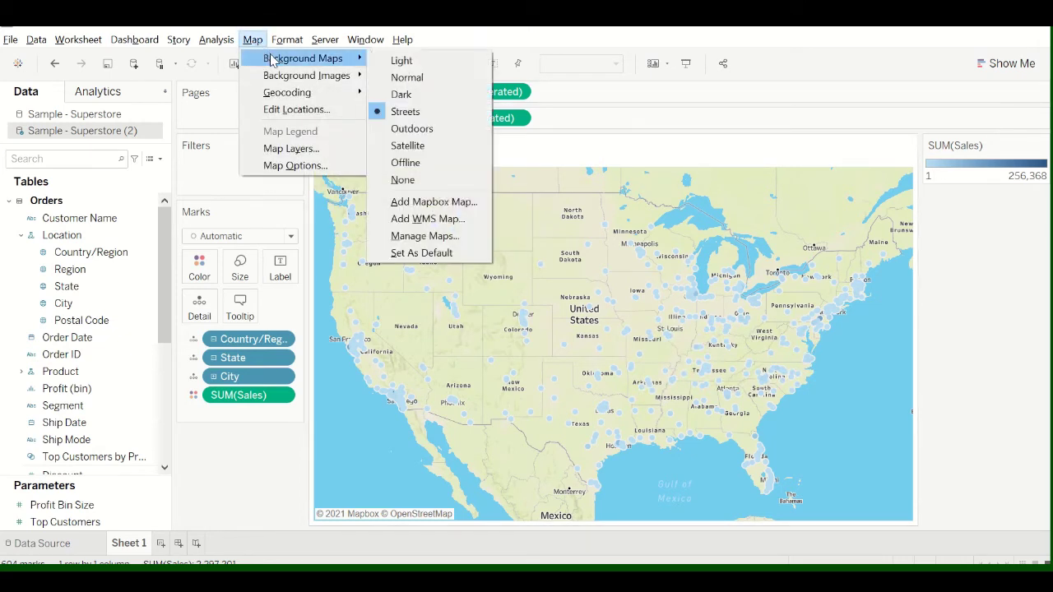
click(433, 201)
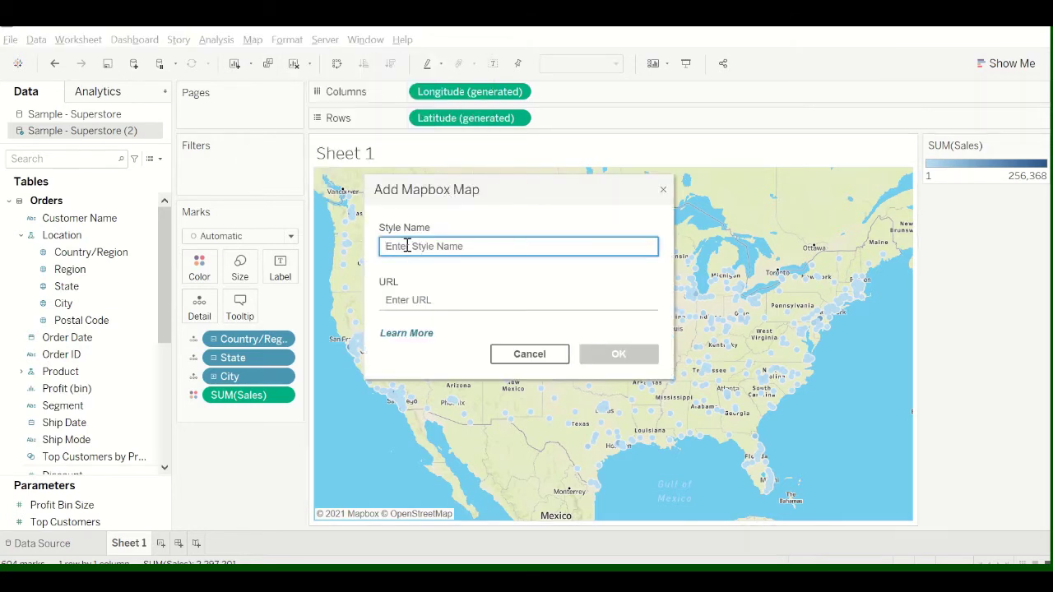
click(412, 301)
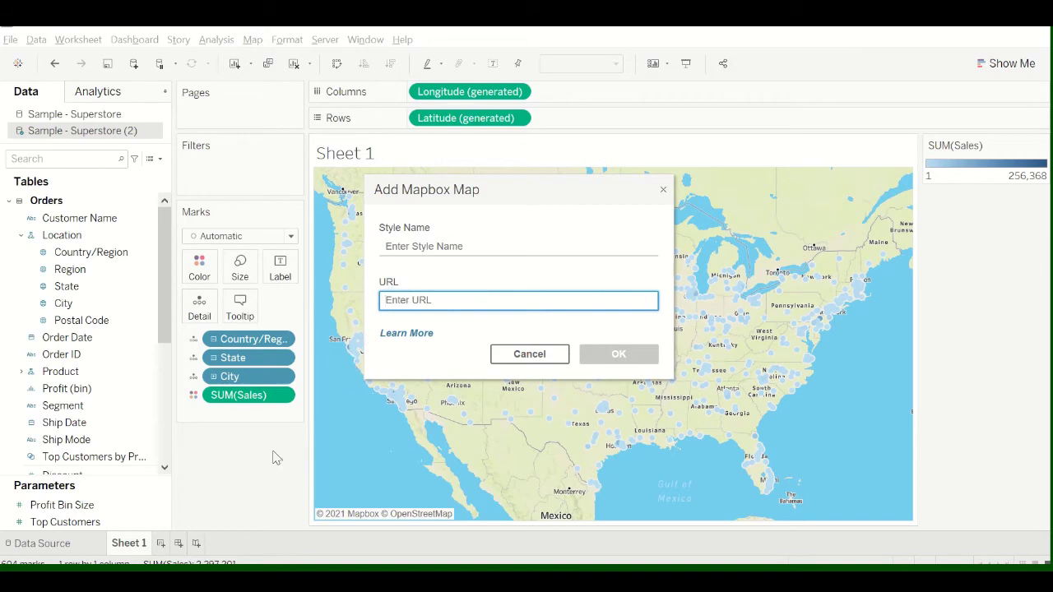
click(181, 579)
Switch to the Mapbox Studio Styles page in Chrome and select its address.
click(224, 544)
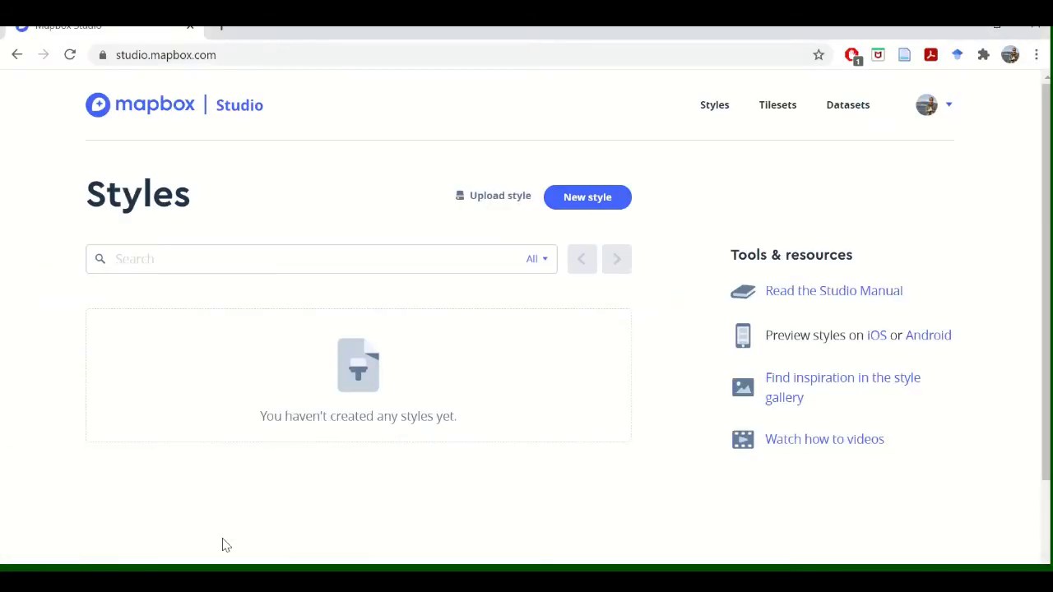
click(242, 52)
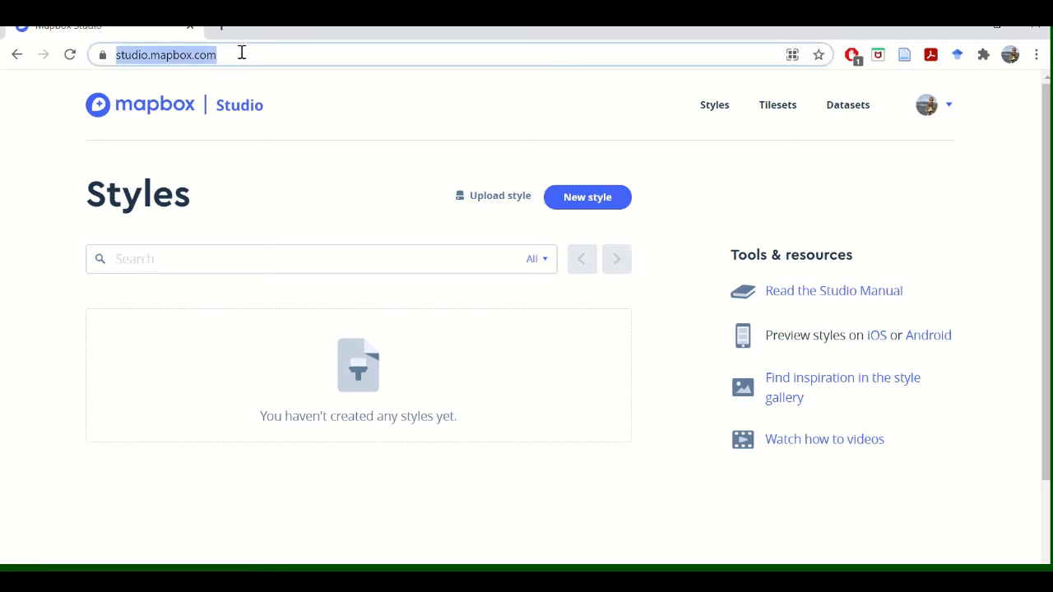
click(242, 53)
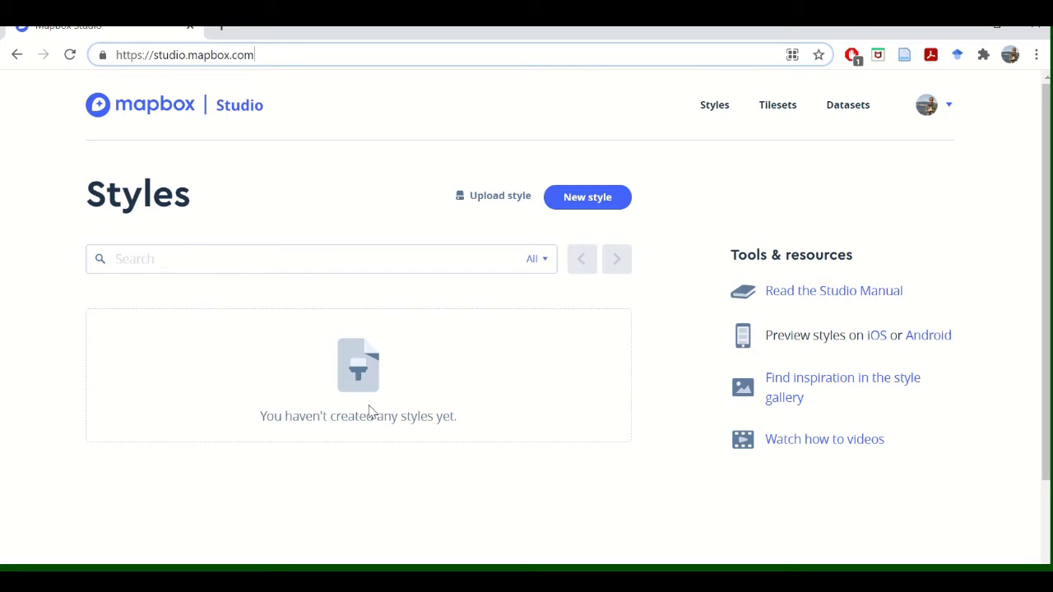
Start a new Monochrome style, previewing Golden and Sky before choosing Bubblegum.
click(576, 200)
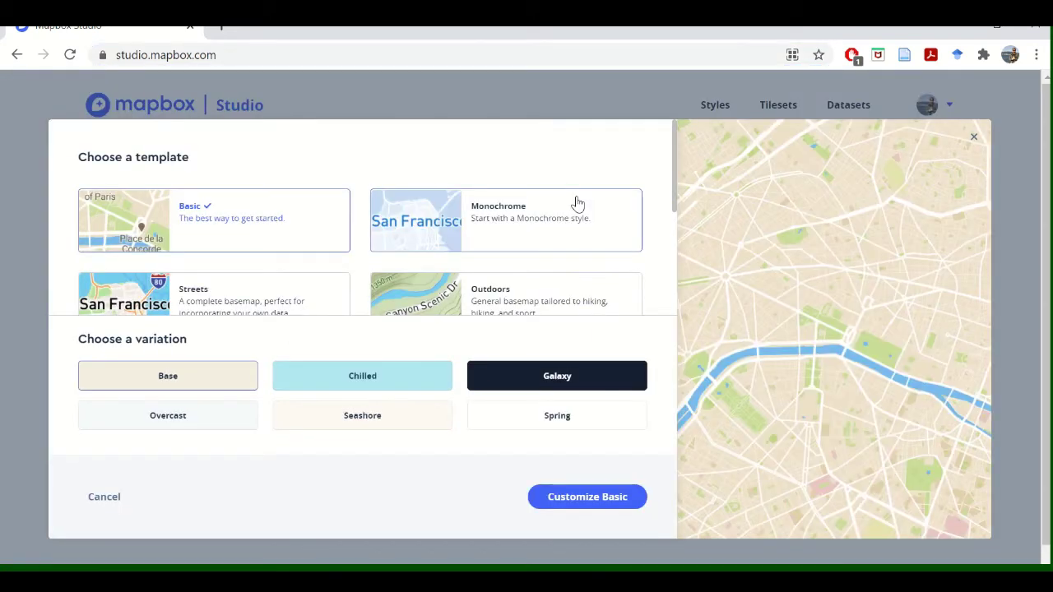
scroll(537, 204, down, 1)
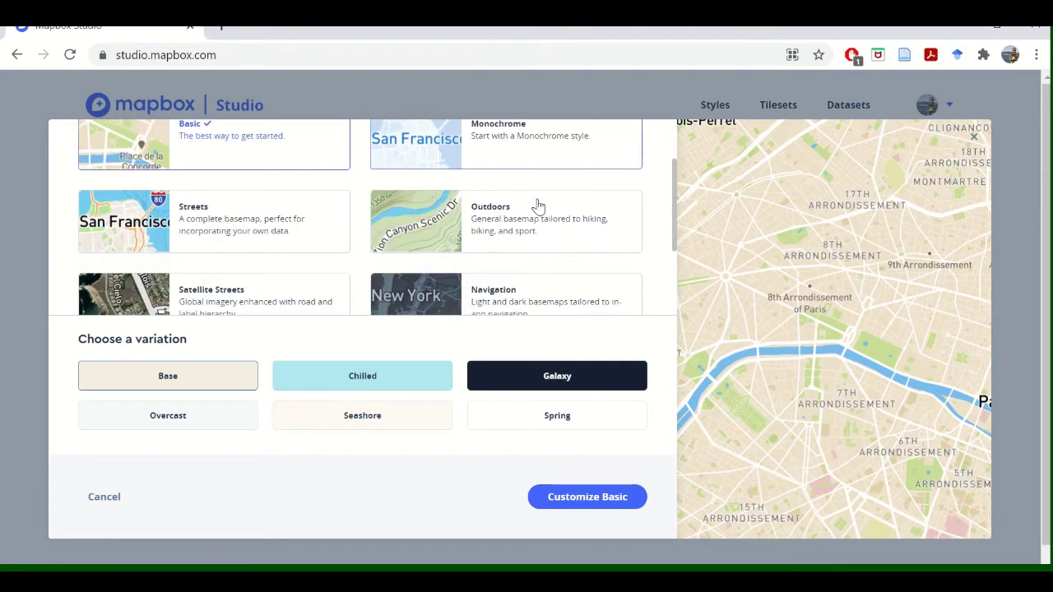
scroll(538, 204, down, 1)
scroll(538, 206, down, 1)
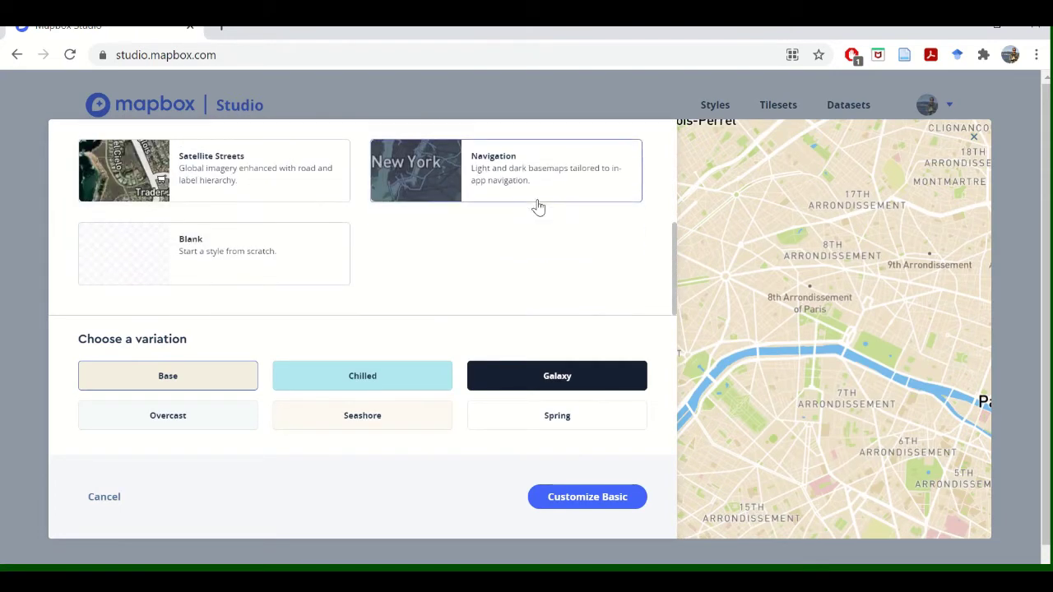
scroll(537, 205, up, 2)
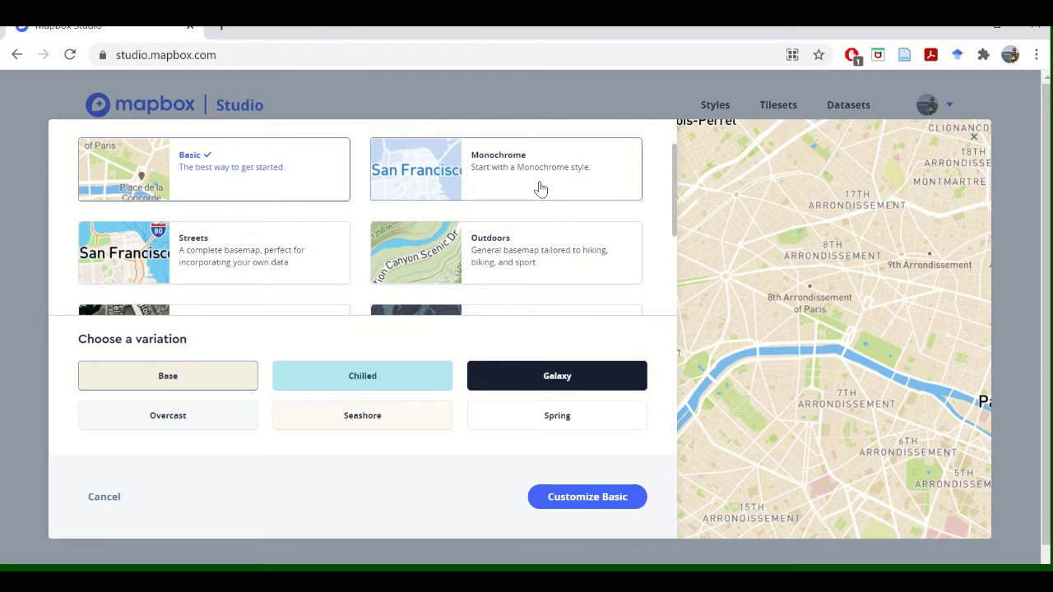
click(539, 189)
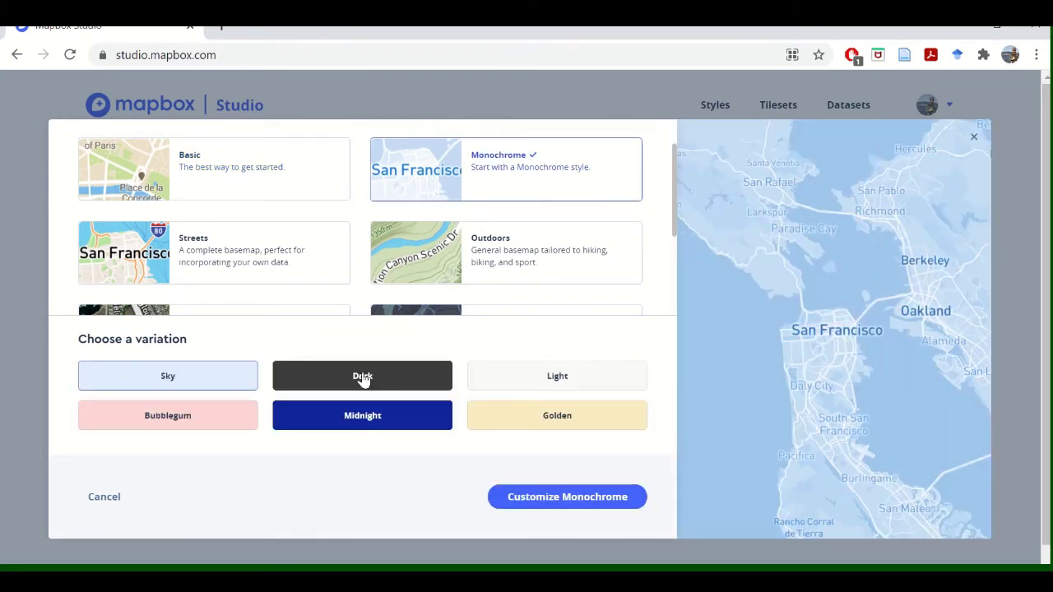
click(552, 412)
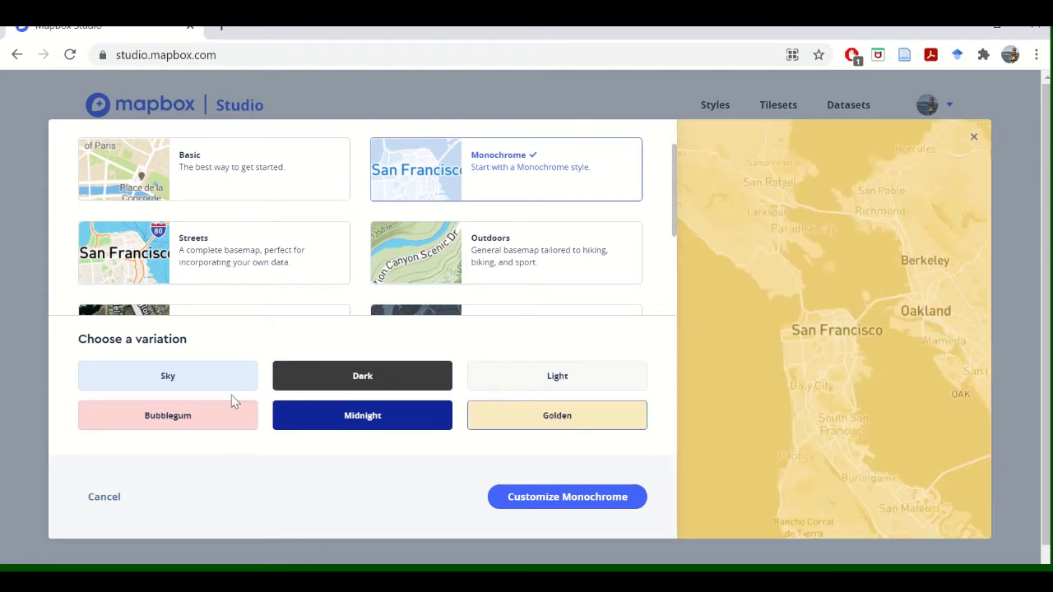
click(208, 384)
click(209, 427)
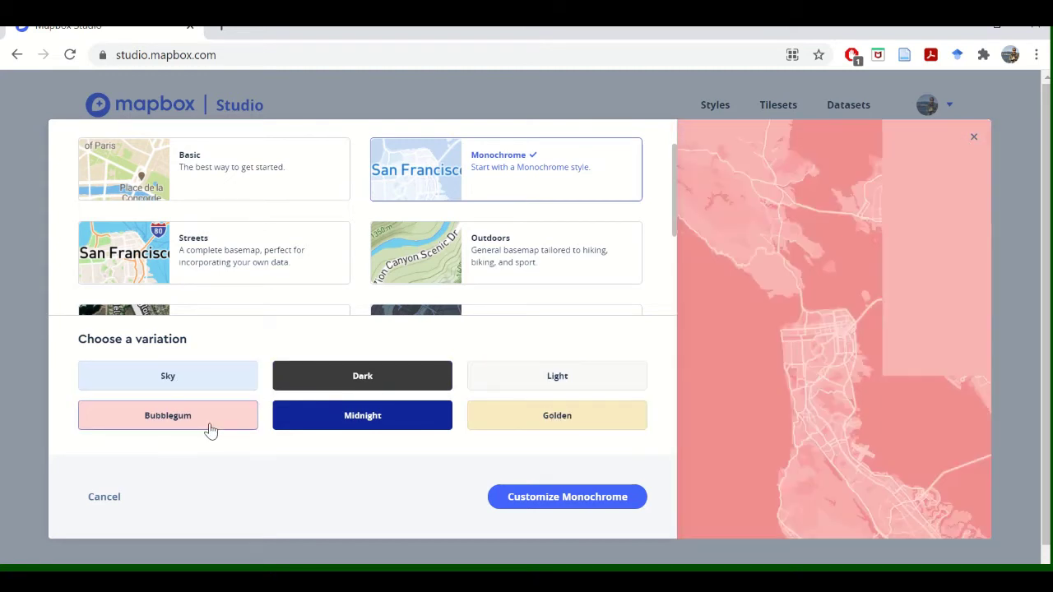
Open the Bubblegum Monochrome style in the editor and inspect its Buildings and Natural features settings.
click(548, 502)
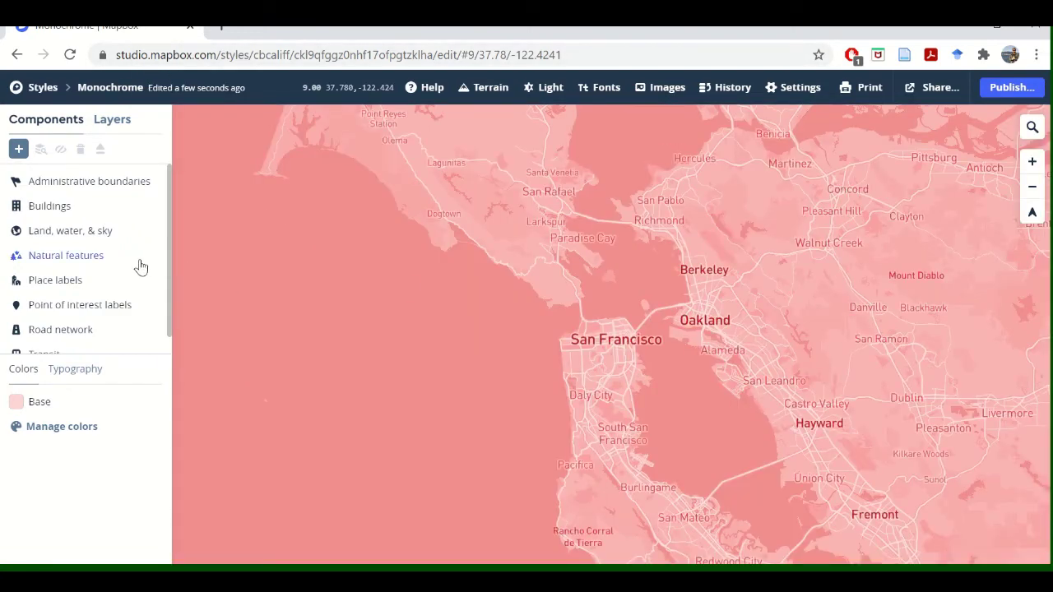
scroll(130, 269, down, 1)
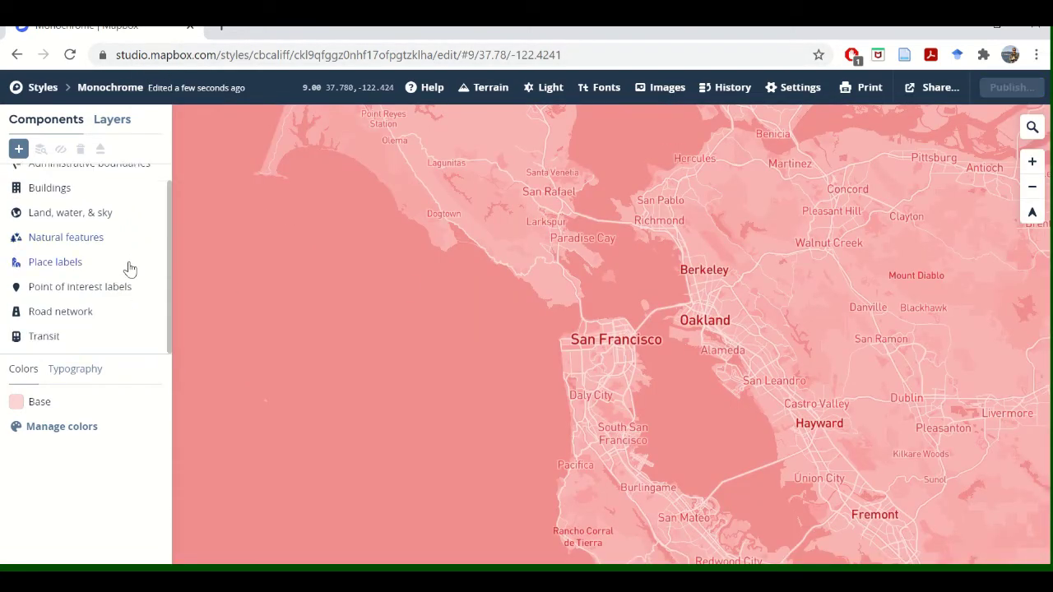
click(68, 192)
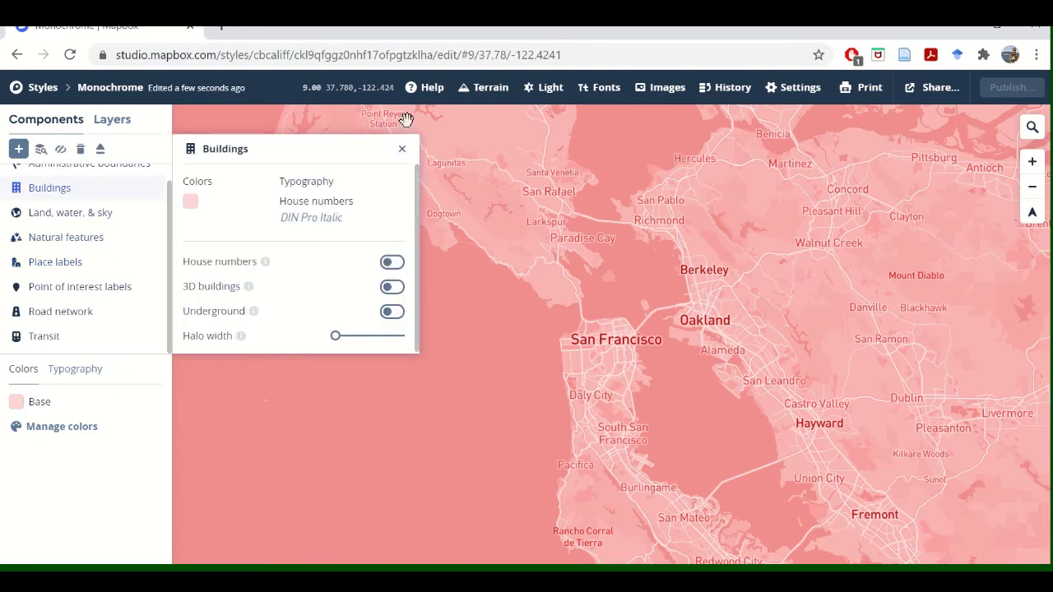
click(401, 149)
click(92, 248)
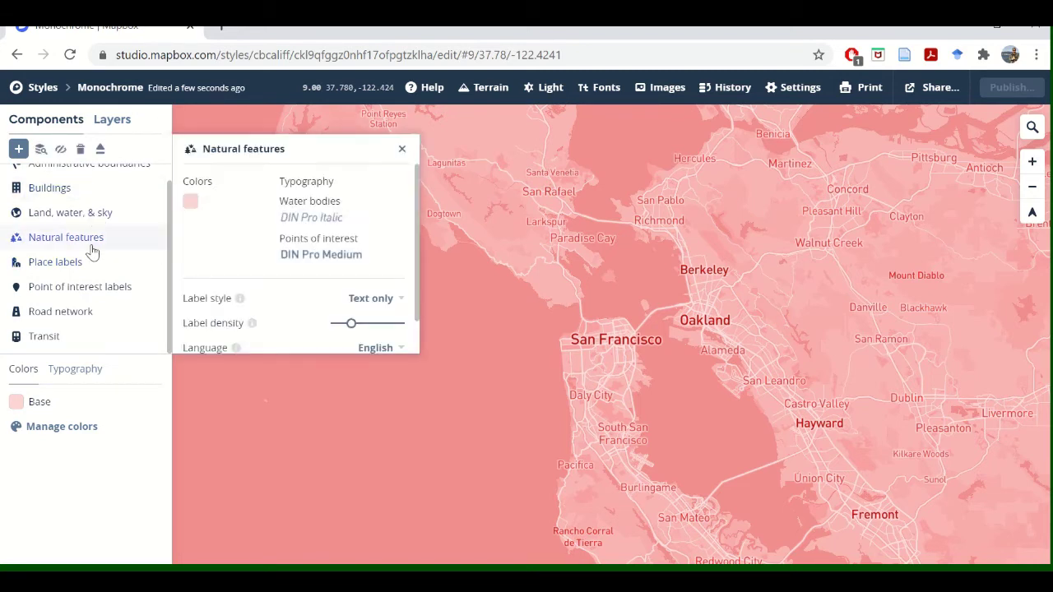
click(402, 149)
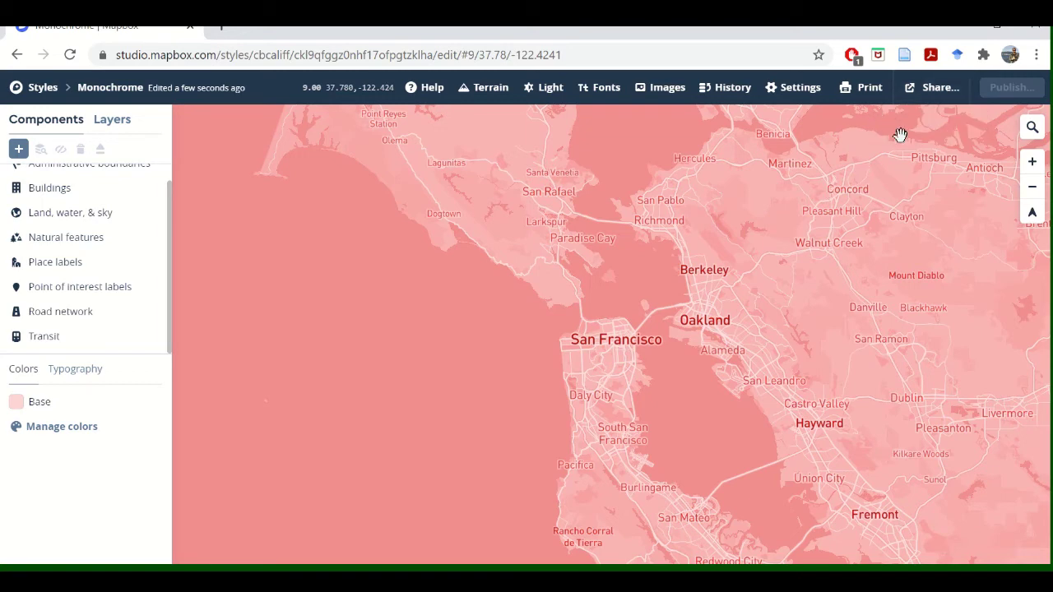
Make the Monochrome style public via Share and copy its shareable style URL.
click(924, 90)
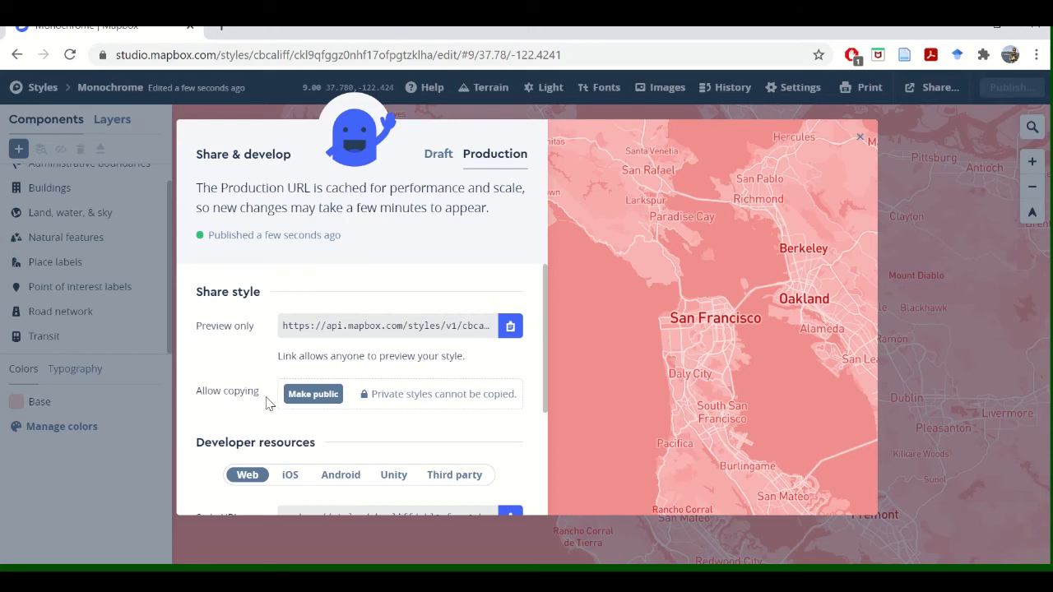
click(305, 398)
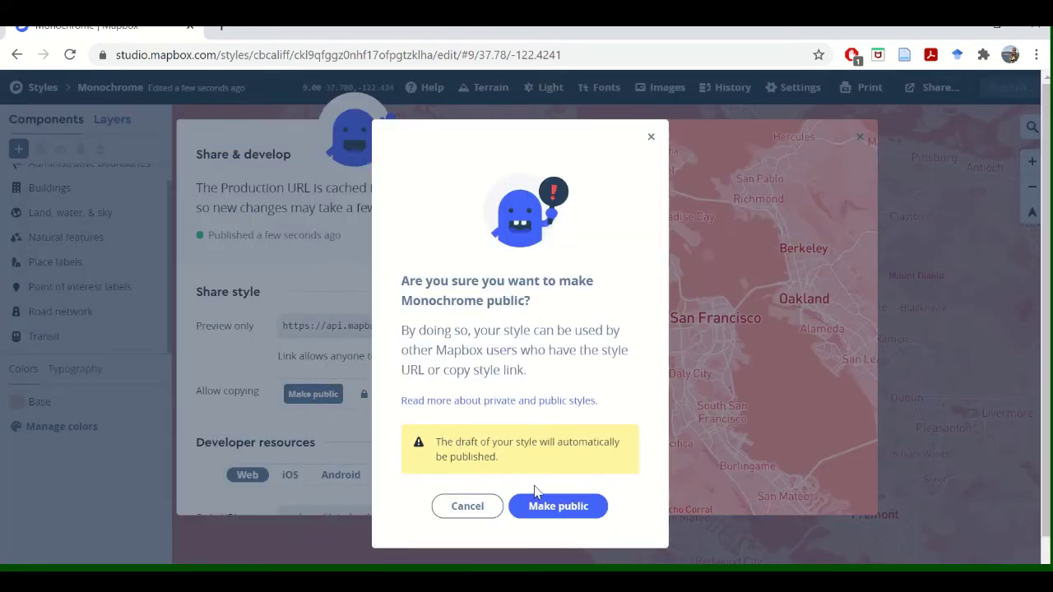
click(556, 506)
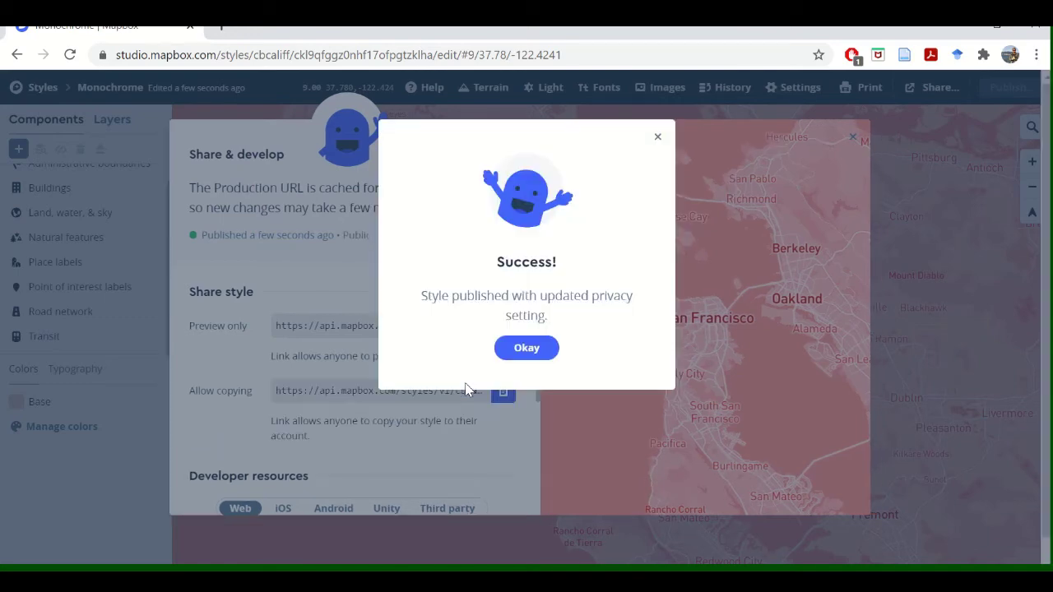
click(520, 352)
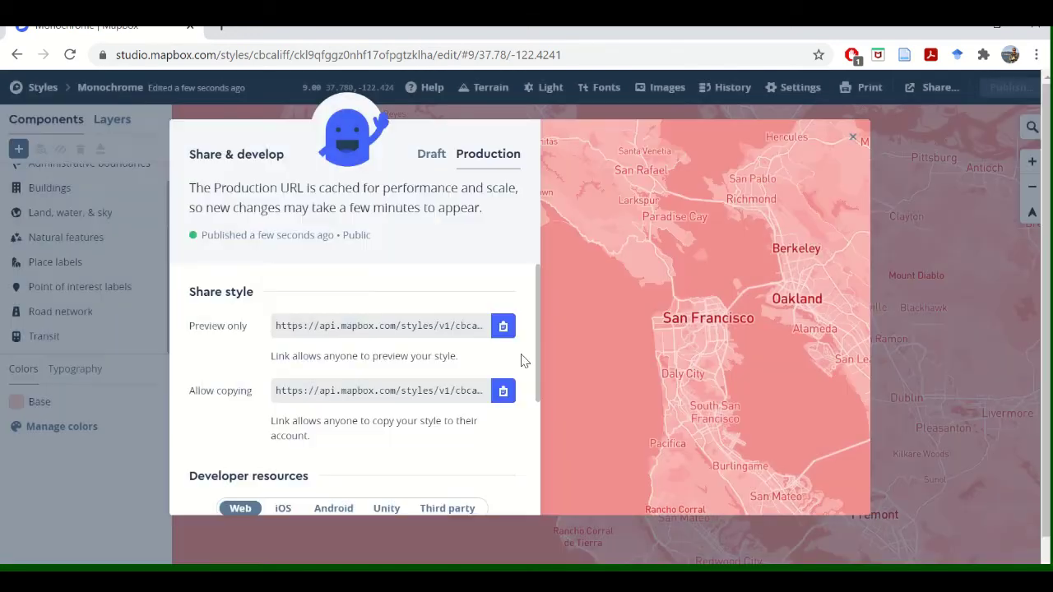
click(504, 393)
Return to Tableau, dismiss the empty form, and reopen Add Mapbox Map.
mouse_move(446, 535)
click(481, 533)
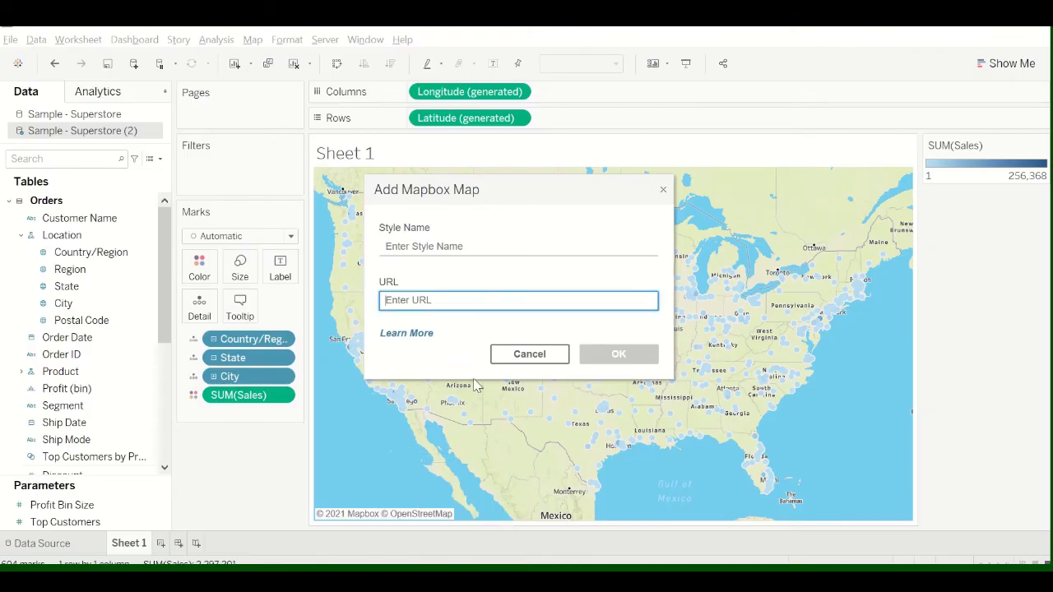
click(530, 355)
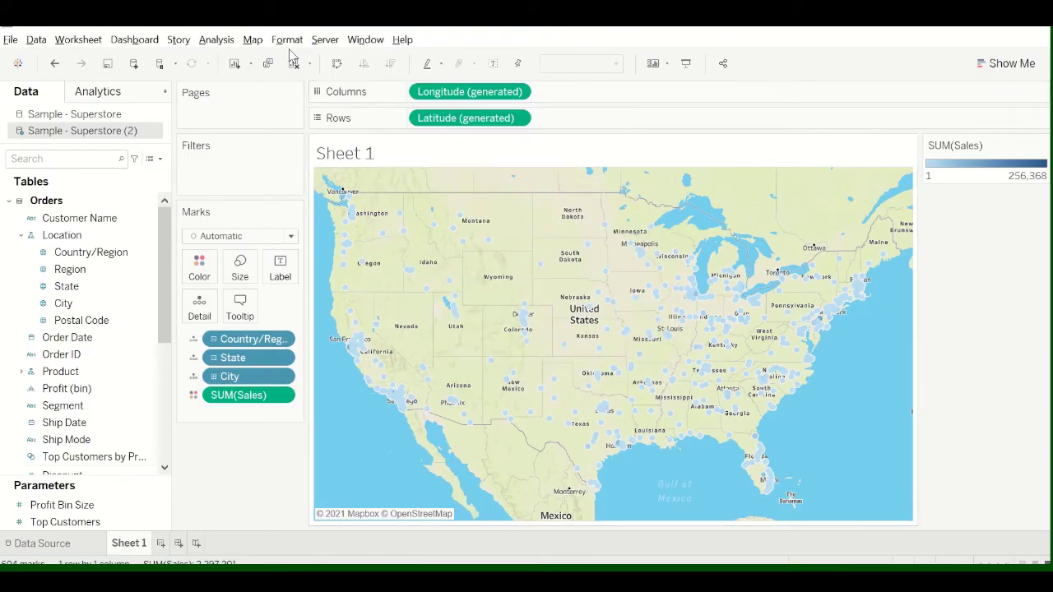
click(253, 40)
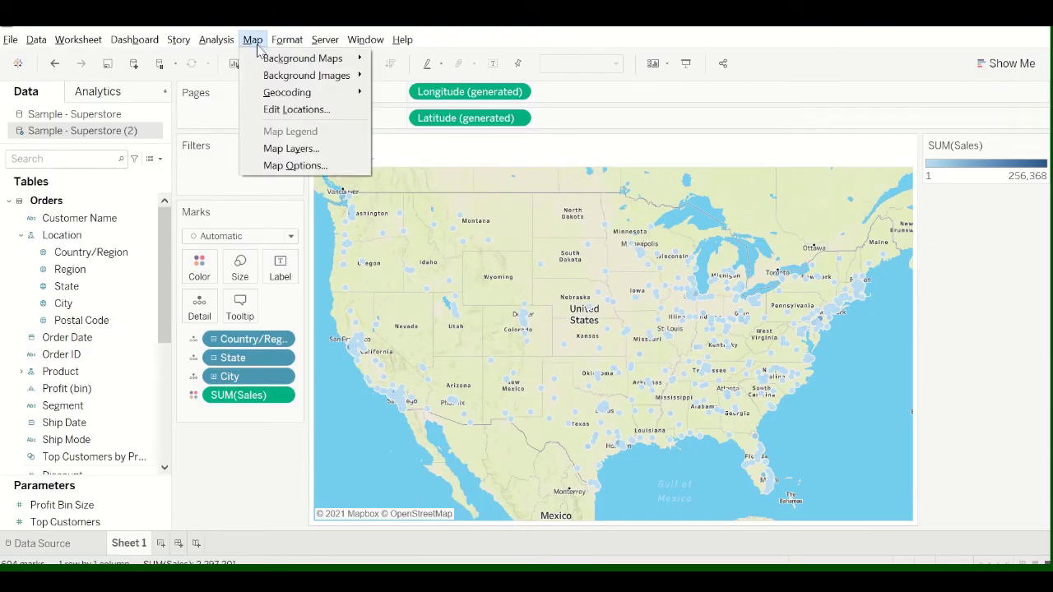
mouse_move(312, 58)
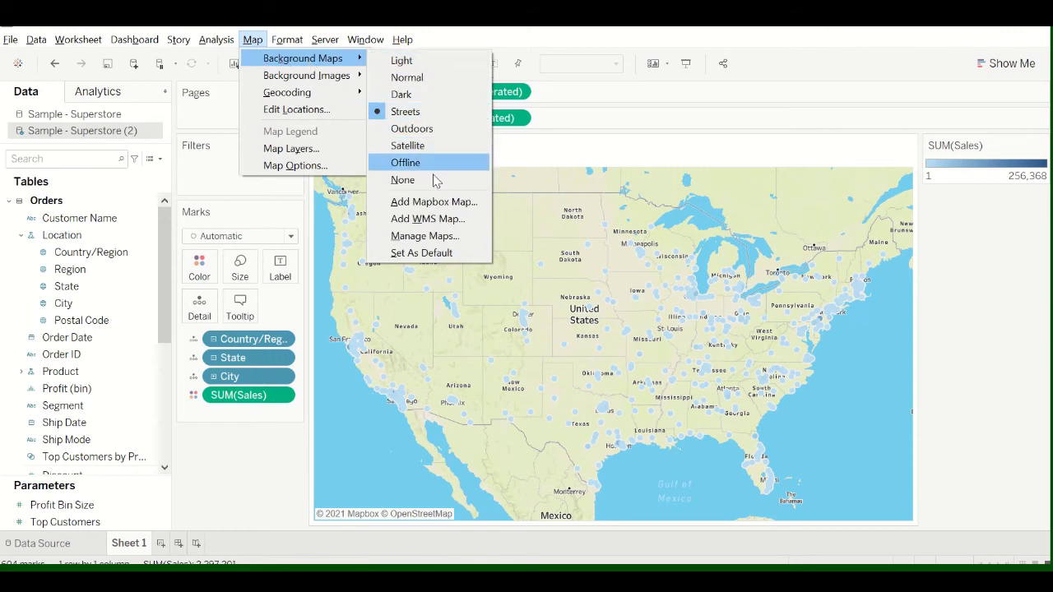
click(435, 201)
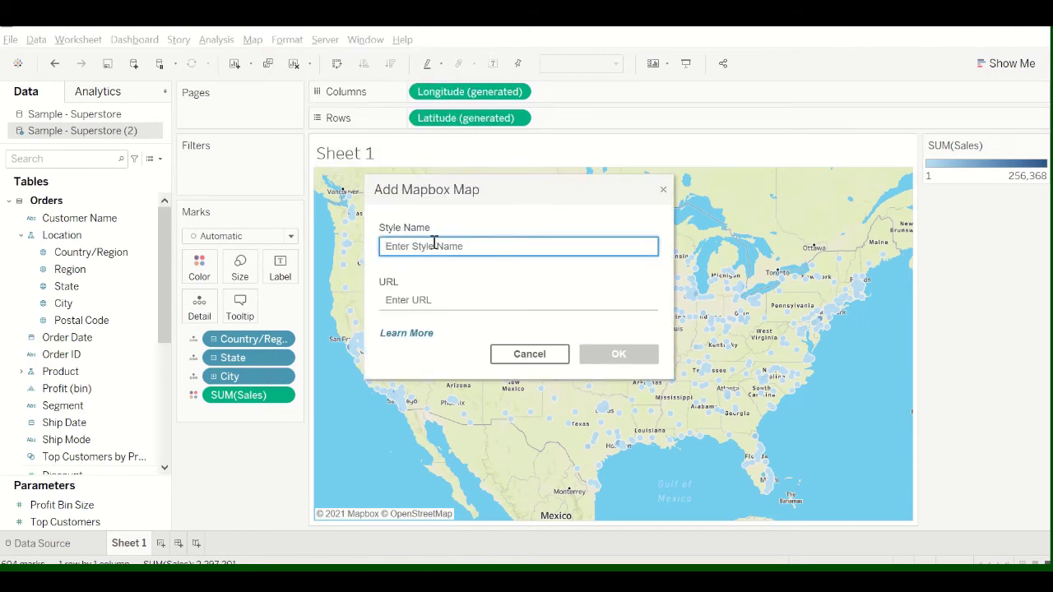
Name the style 'Bubblegum Map', paste the copied Mapbox URL, and confirm.
text(Bubblegum Map)
click(424, 298)
drag(456, 250, 383, 247)
click(477, 256)
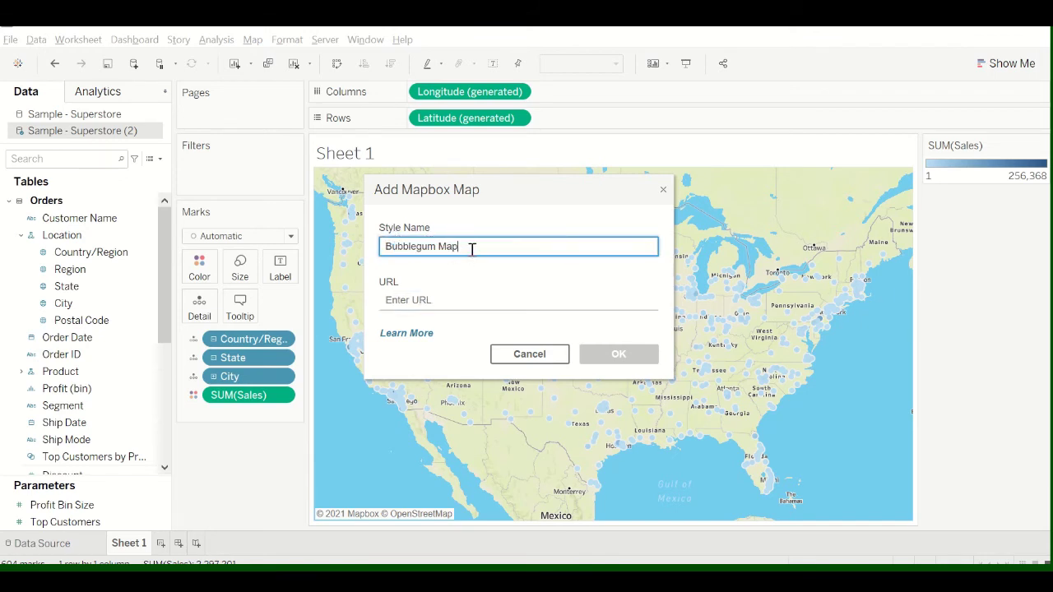
click(435, 298)
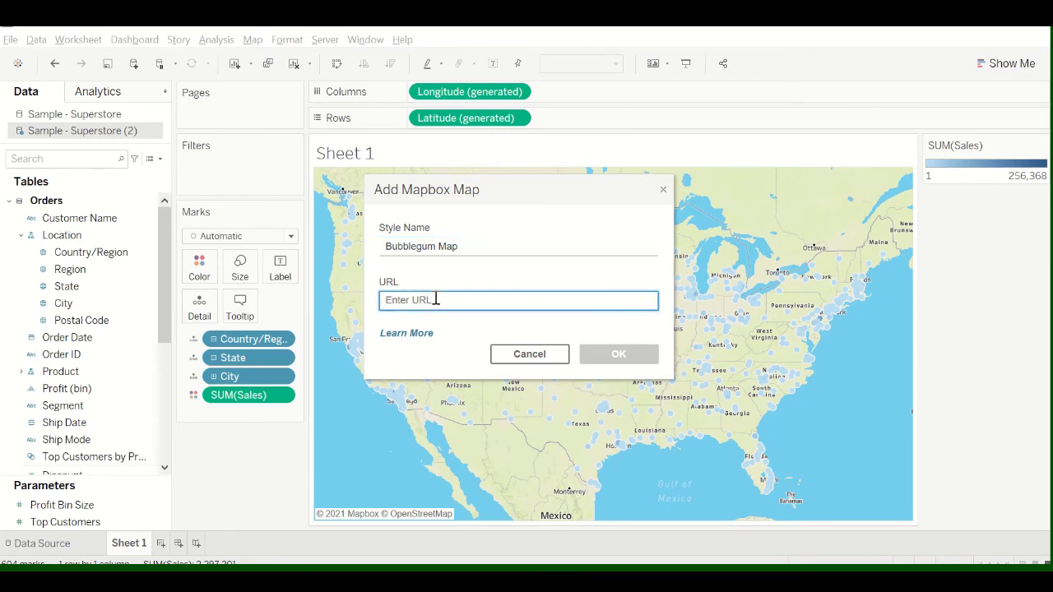
key(ctrl+v)
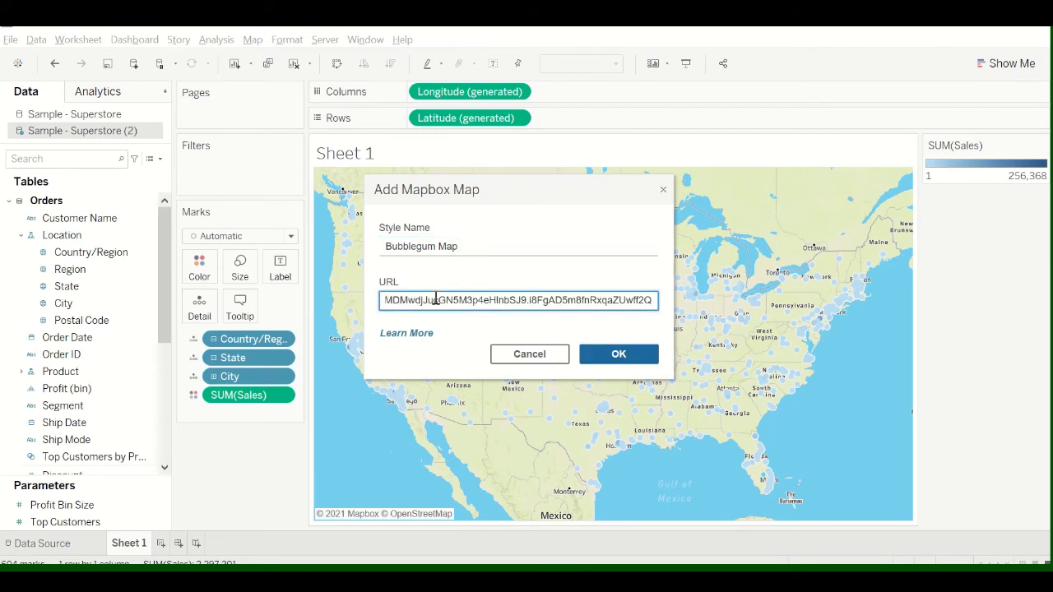
key(ctrl+a)
key(BackSpace)
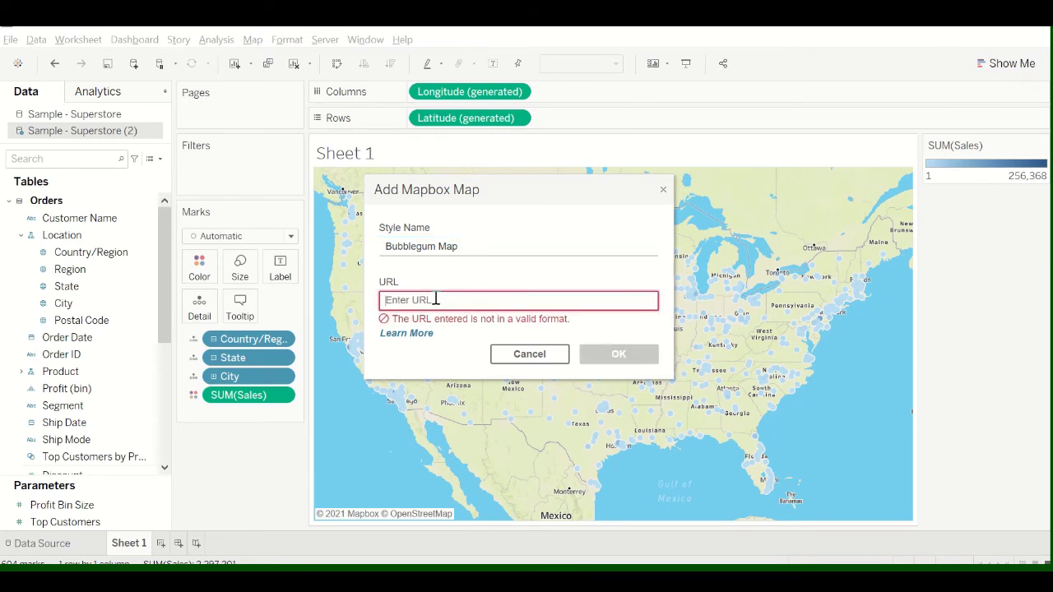
key(ctrl+v)
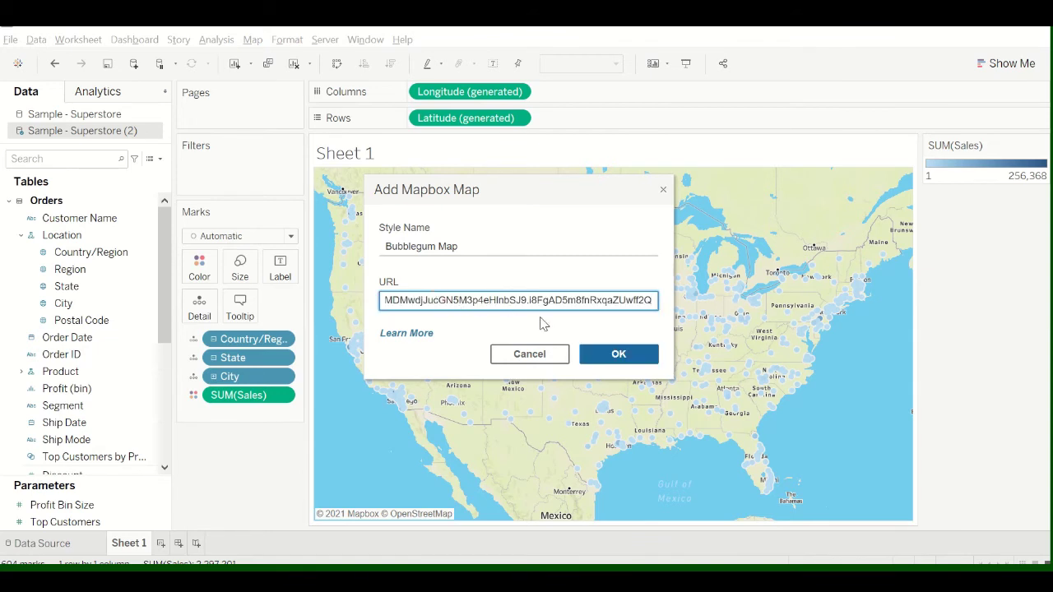
click(620, 360)
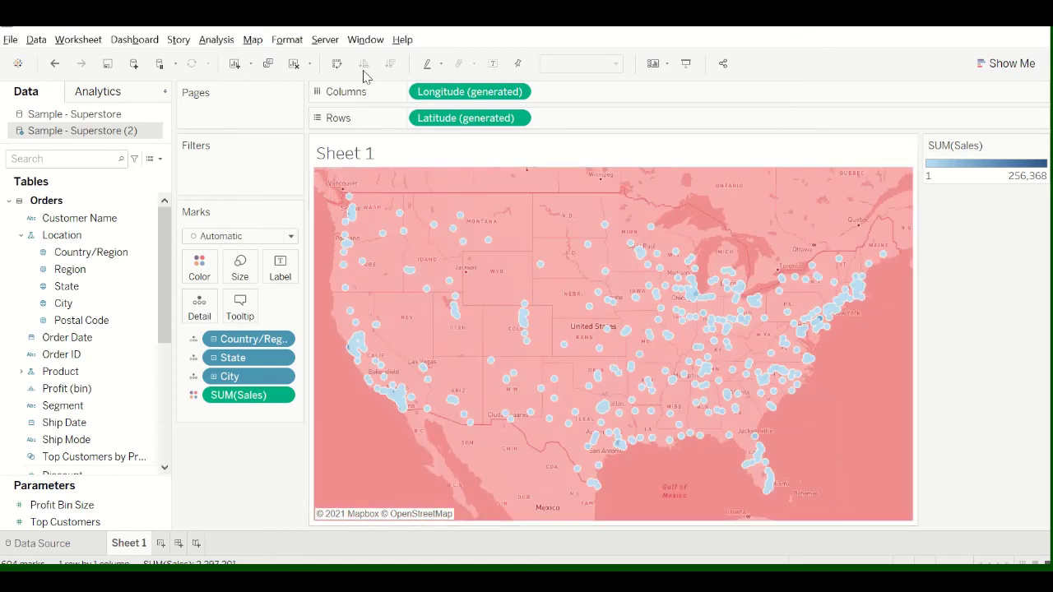
Compare against the Satellite background, then switch the map to Bubblegum Map.
click(252, 41)
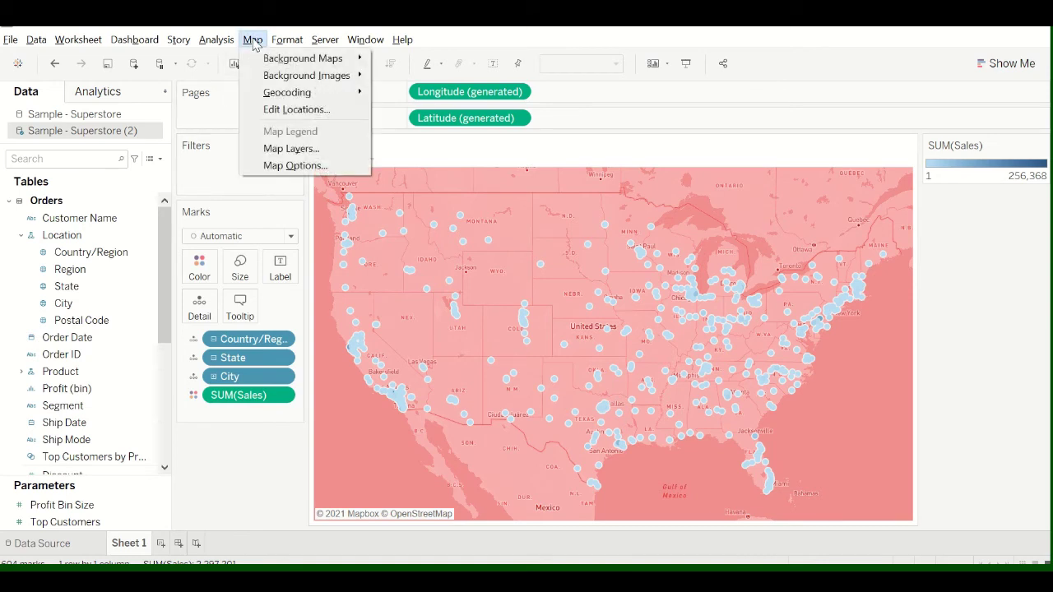
mouse_move(329, 59)
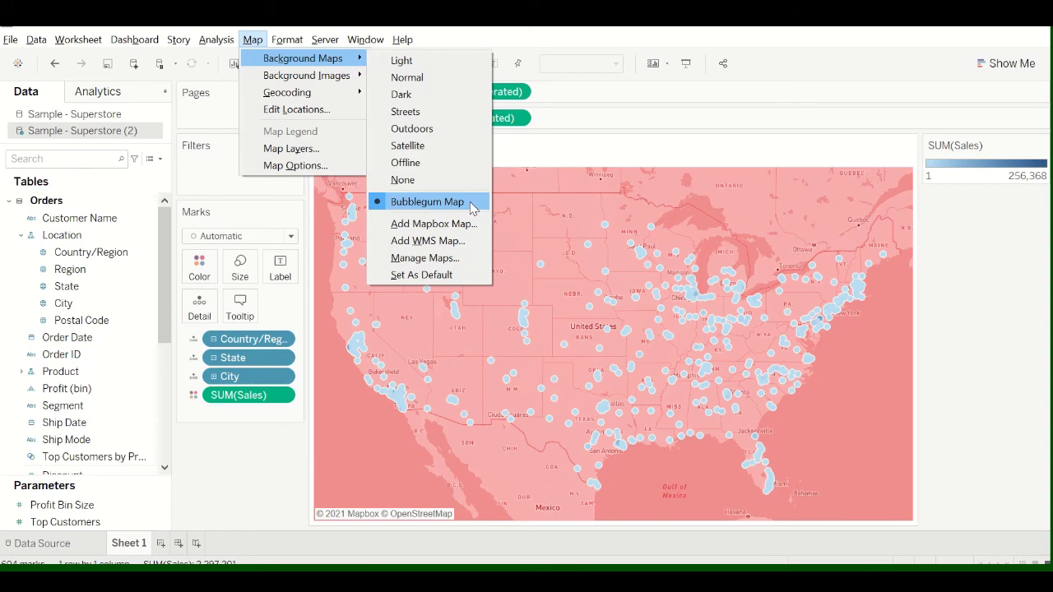
click(436, 148)
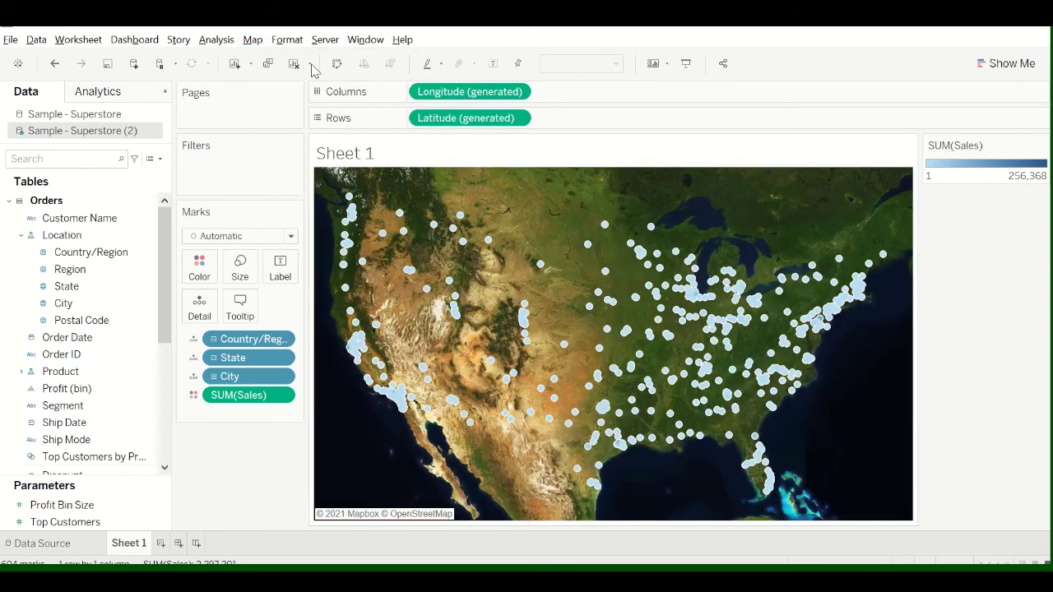
click(259, 39)
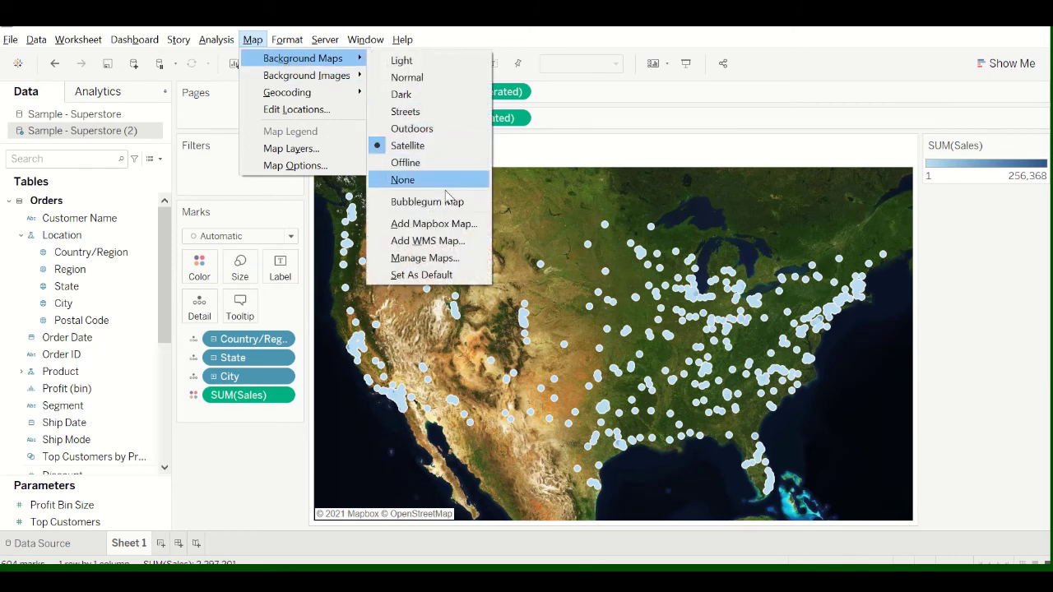
click(444, 206)
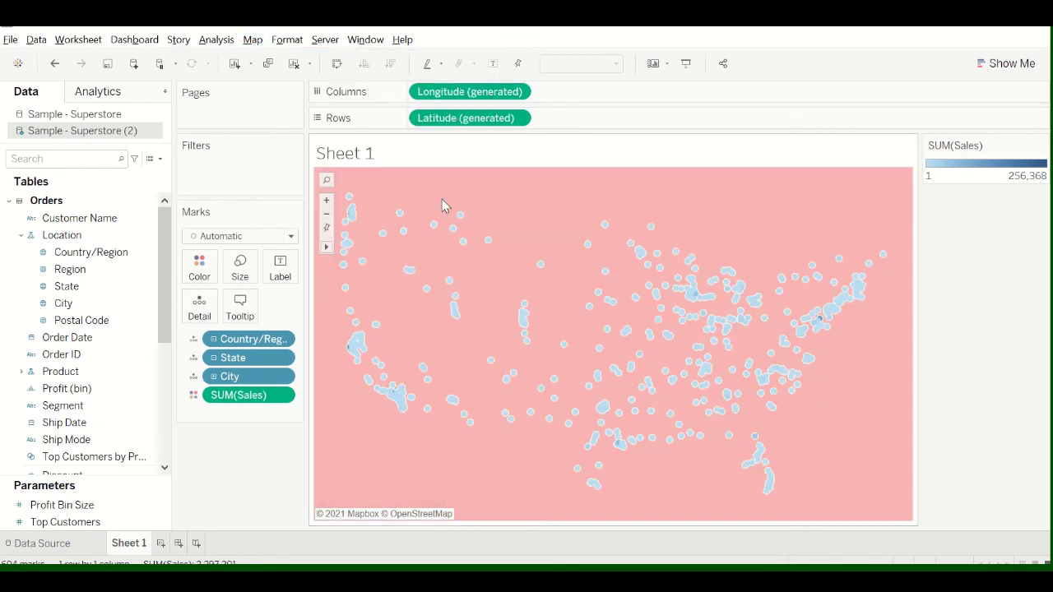
mouse_move(363, 267)
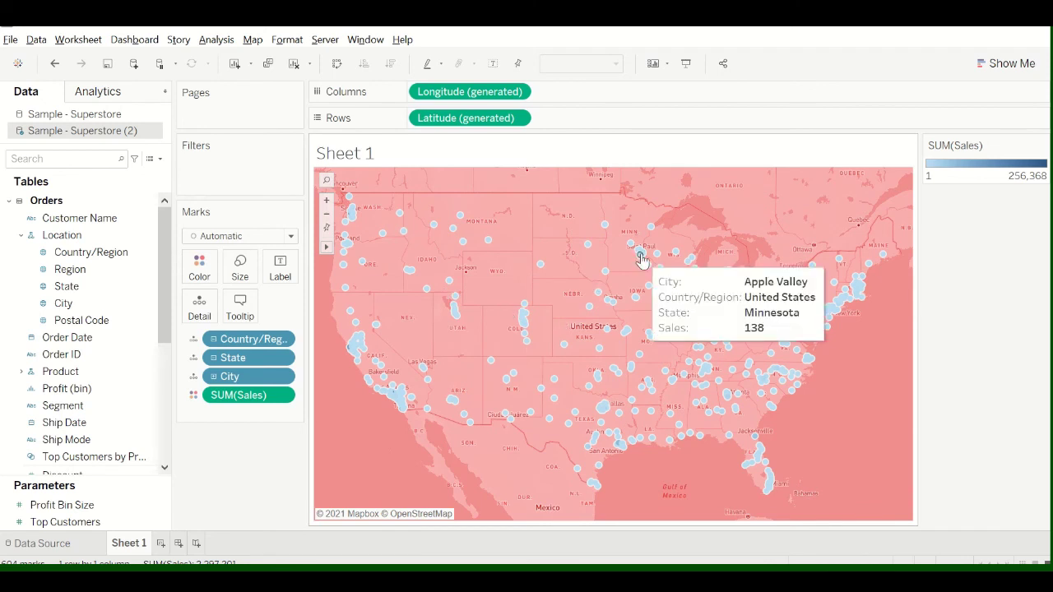
mouse_move(643, 259)
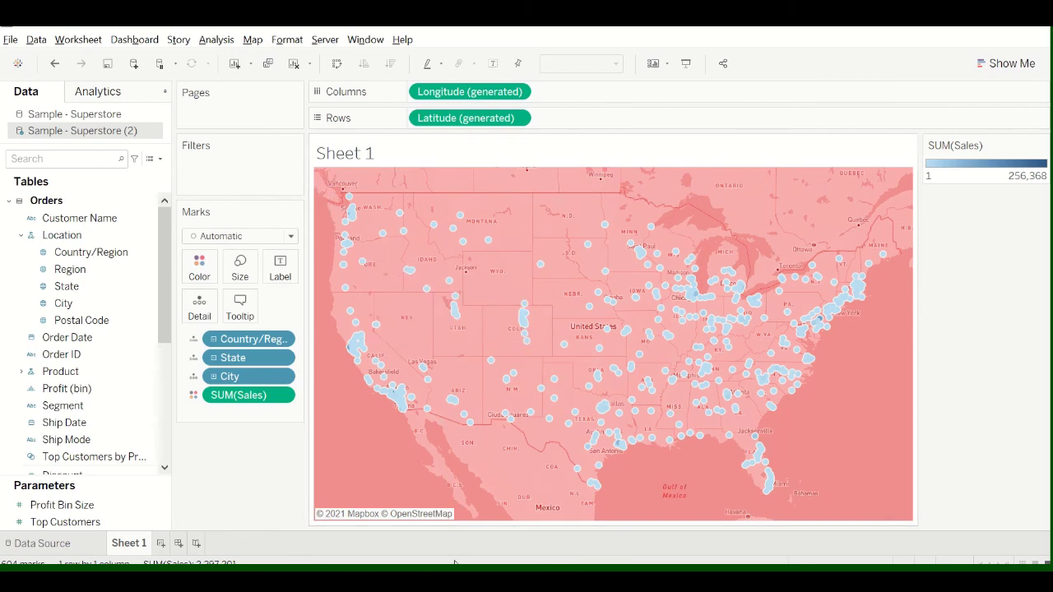
Bring Mapbox Studio forward and close the Share & develop panel to reveal the pink Monochrome style.
mouse_move(182, 571)
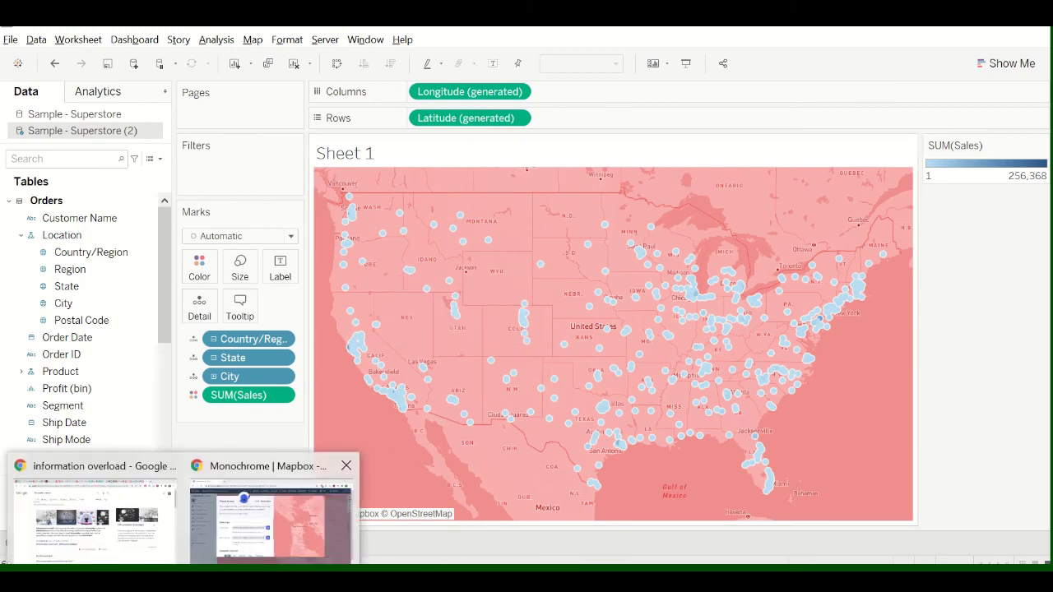
click(243, 532)
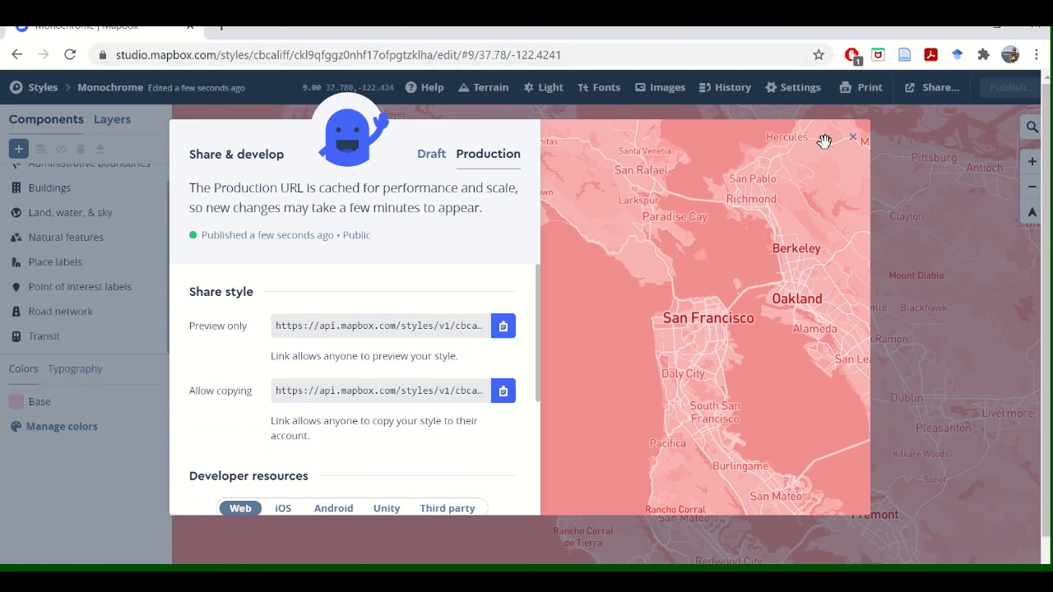
click(852, 136)
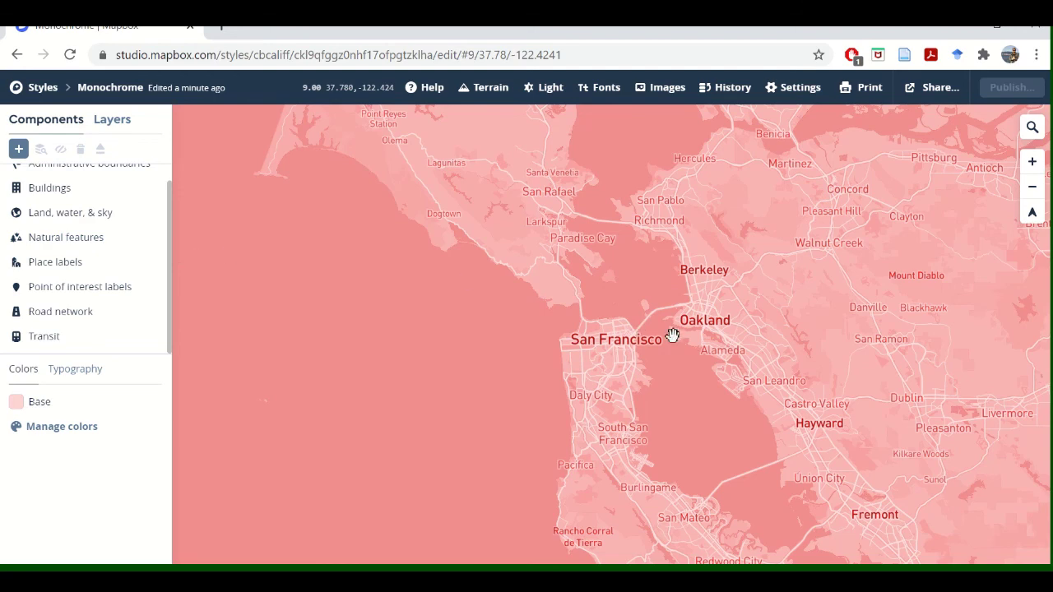
Return to the Tableau Bubblegum city map and read a city's tooltip showing Sales 1,603.
mouse_move(473, 579)
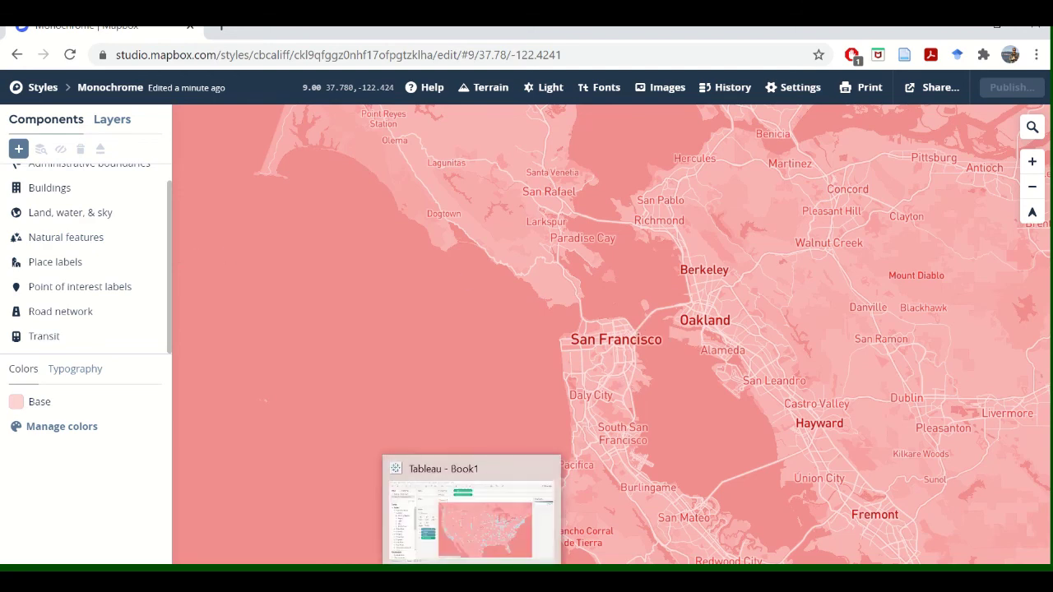
click(472, 534)
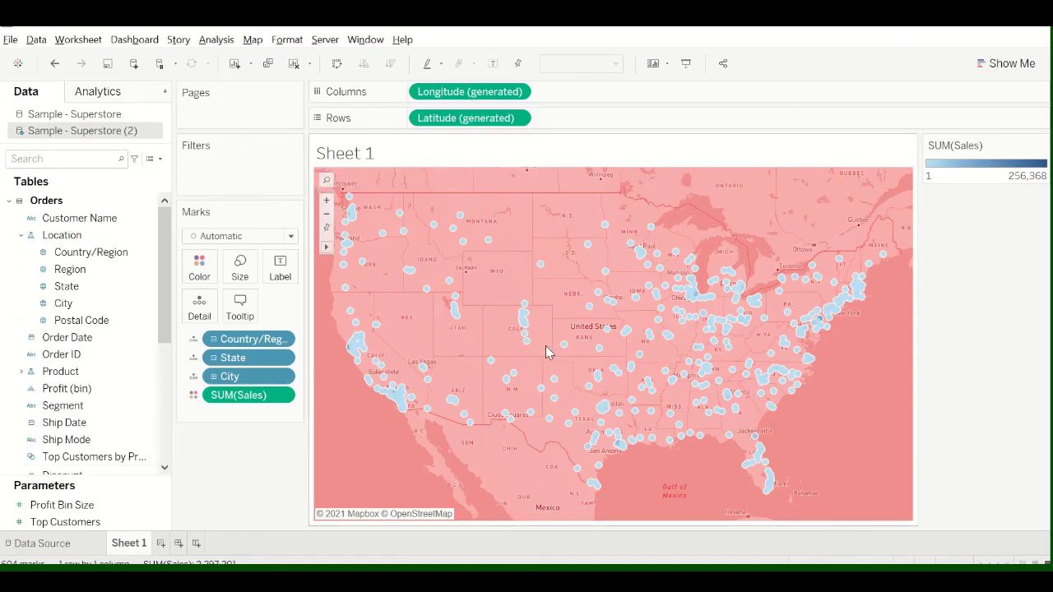
mouse_move(524, 317)
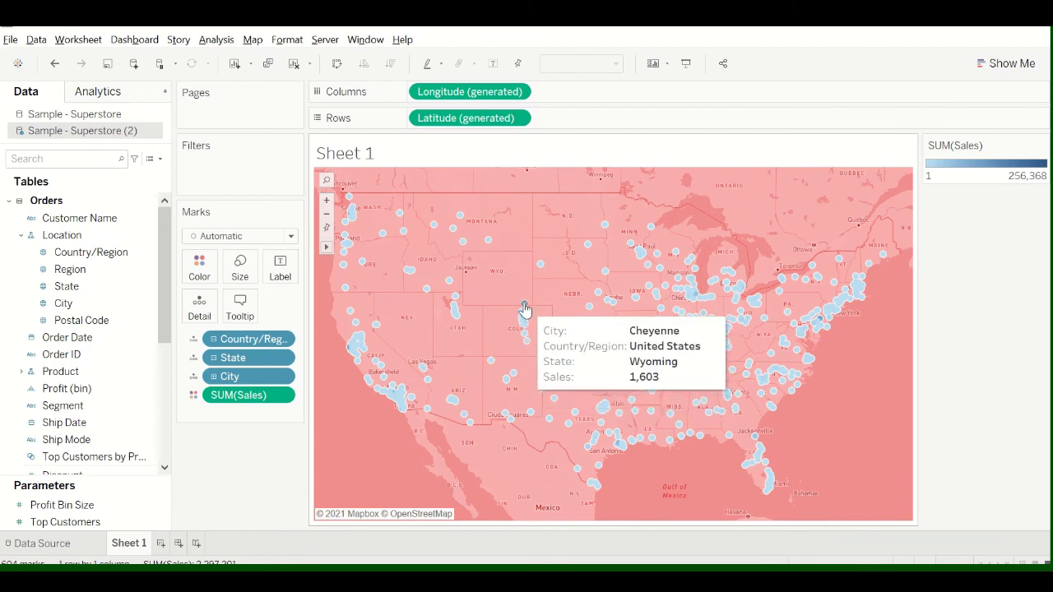